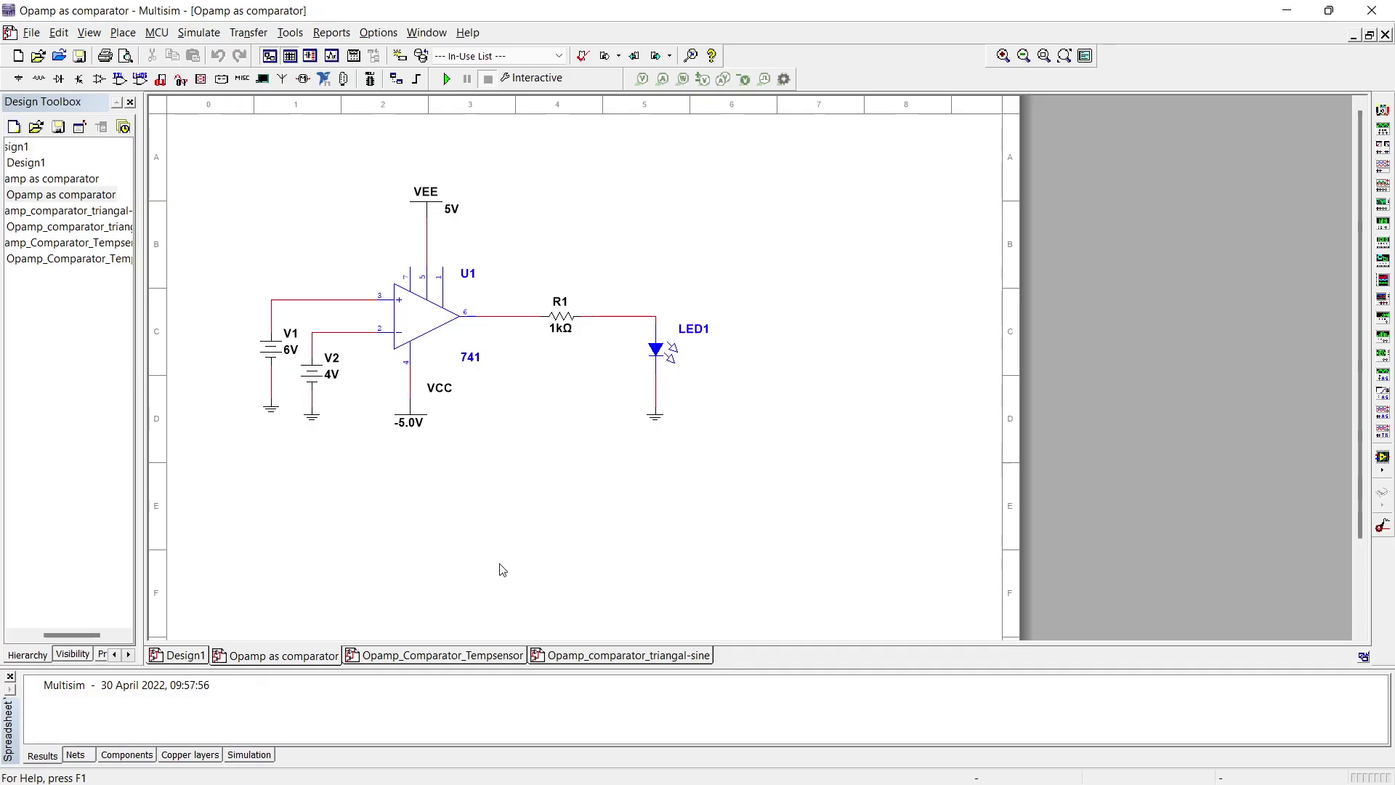
Review the Opamp_Comparator_Tempsensor, Opamp as comparator and Opamp_comparator_triangal-sine schematics, finishing on the triangal-sine circuit
click(473, 655)
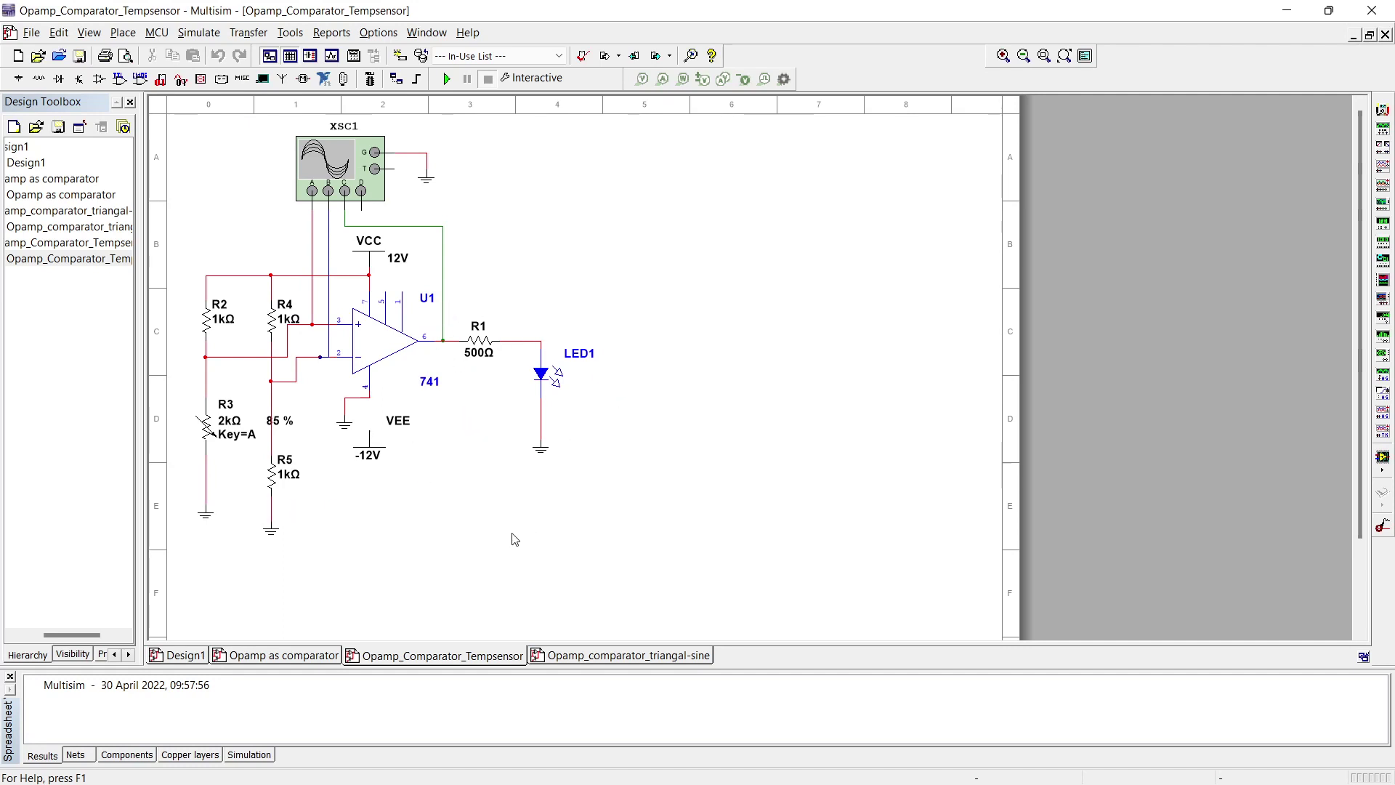
click(610, 657)
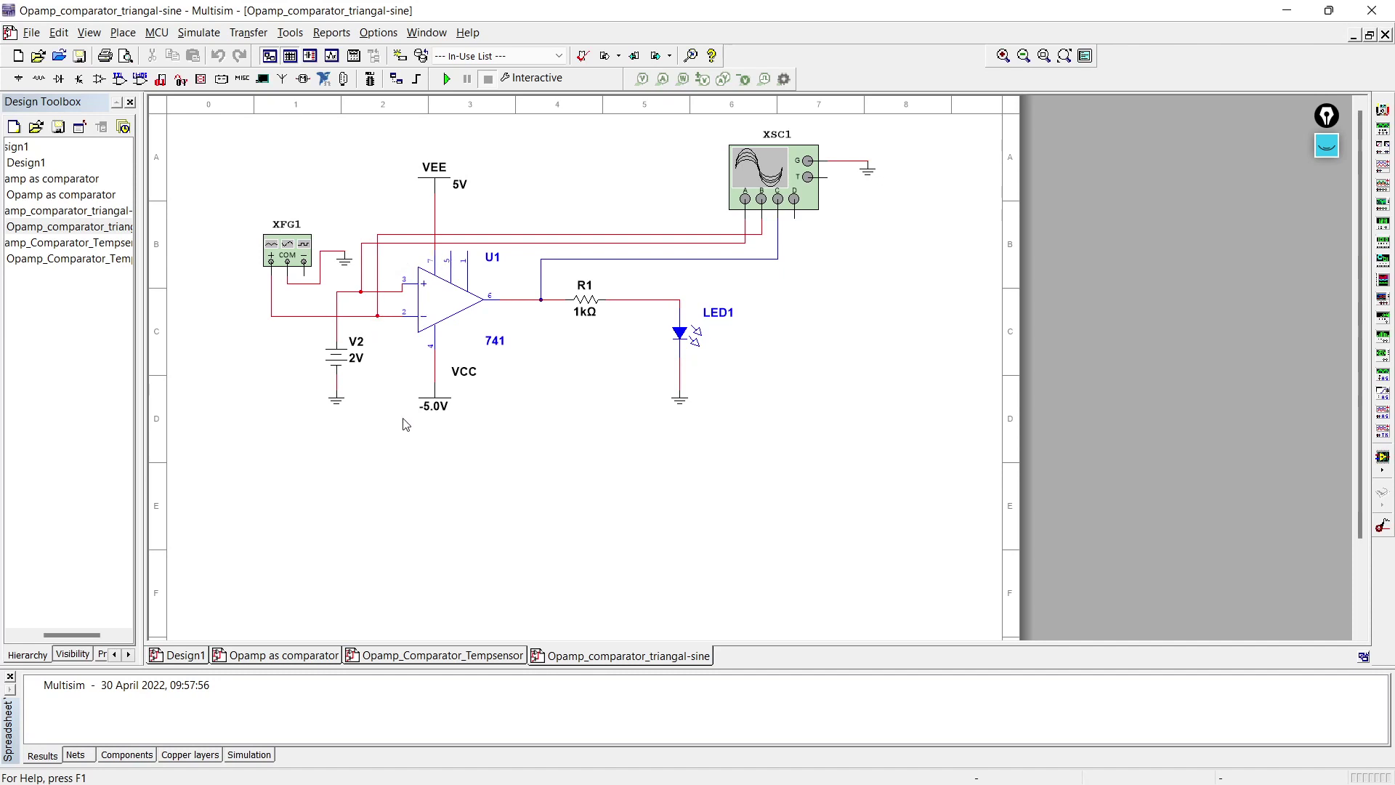
click(286, 651)
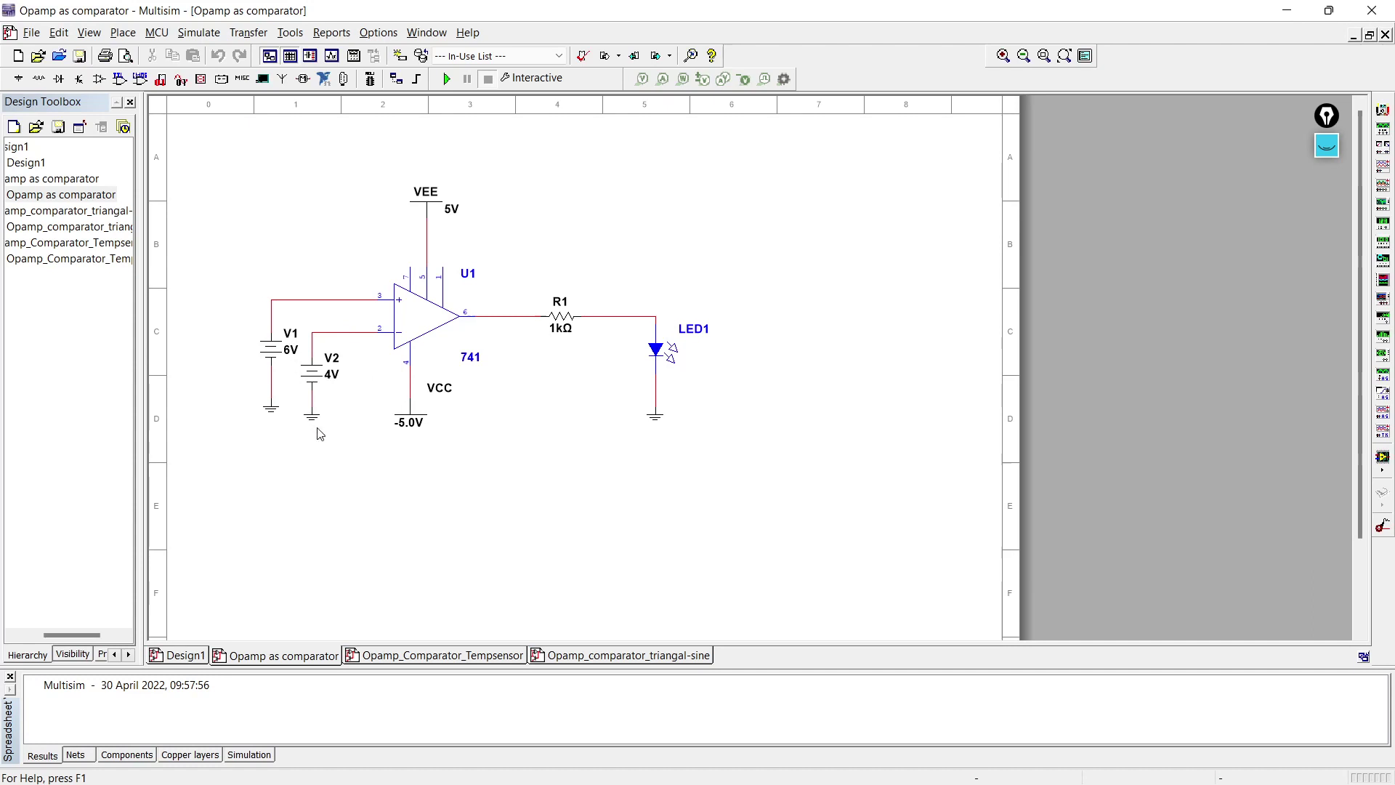
click(415, 658)
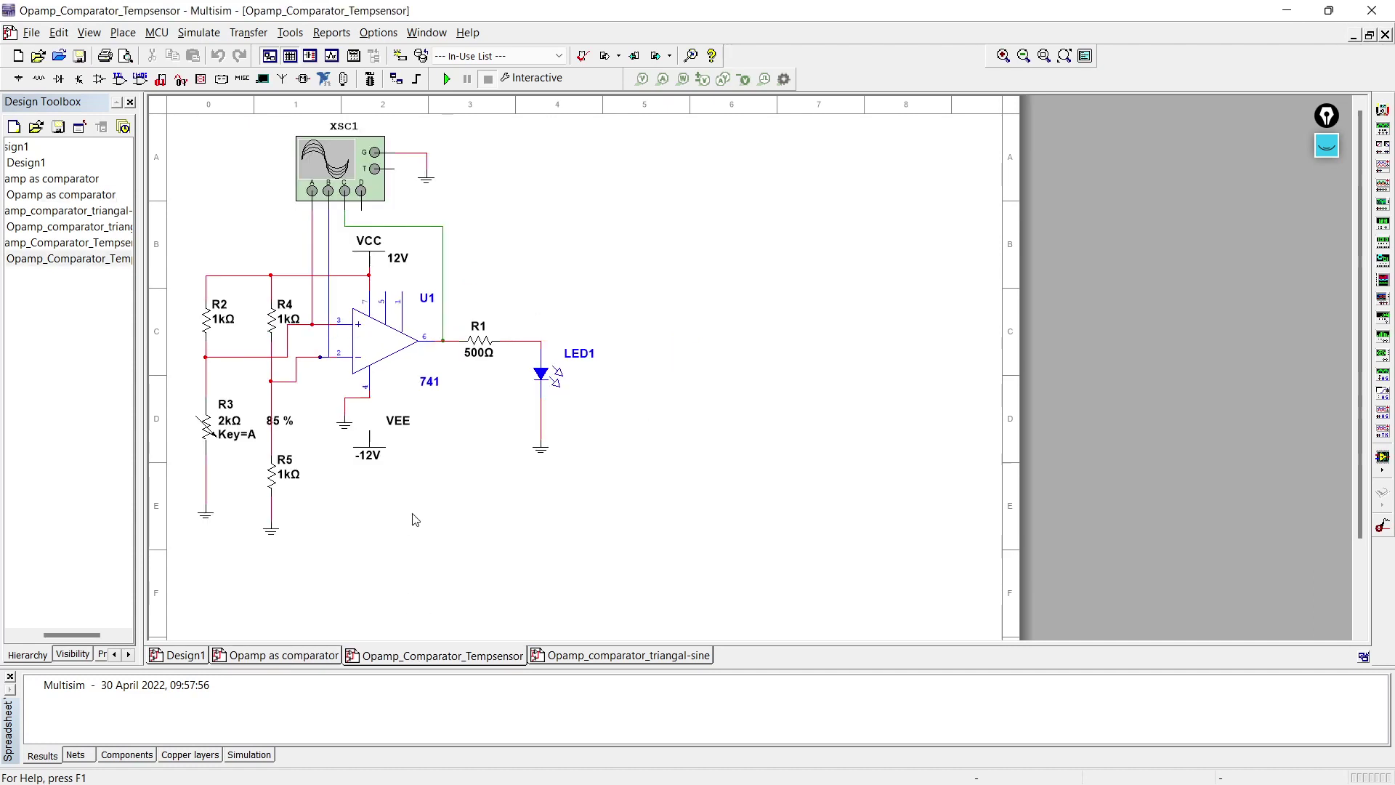
mouse_move(218, 451)
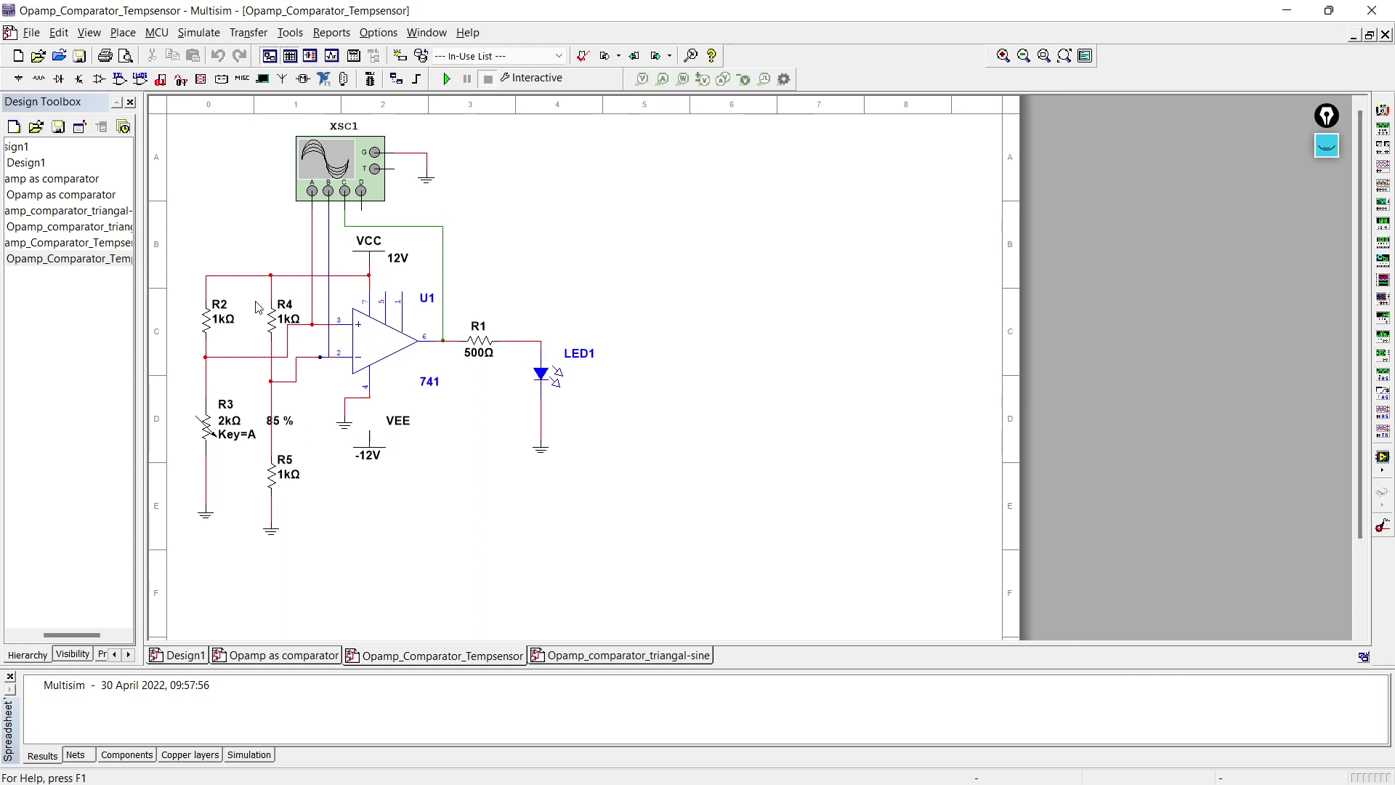
click(600, 655)
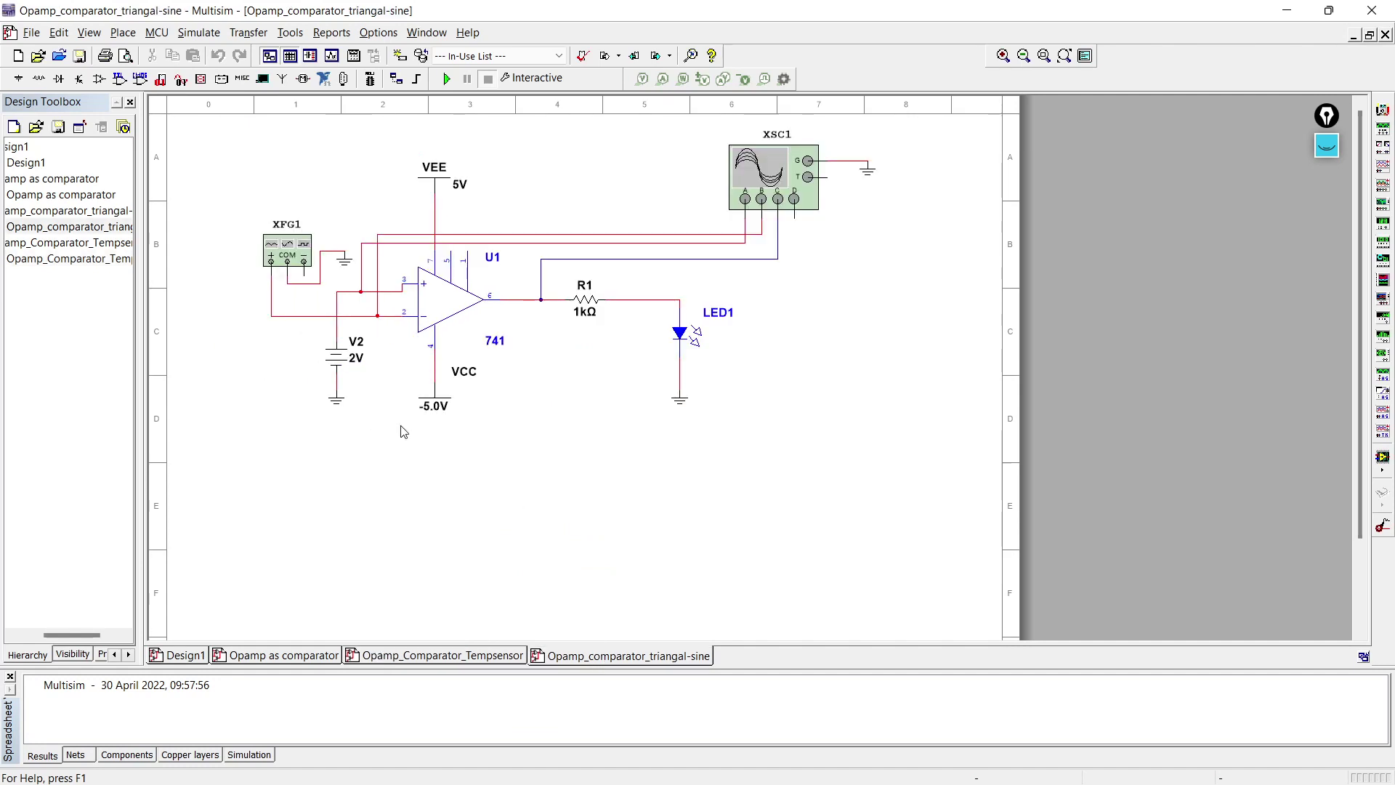
Examine the waveform choices in function generator XFG1's settings, including the square wave, and close the settings
click(301, 246)
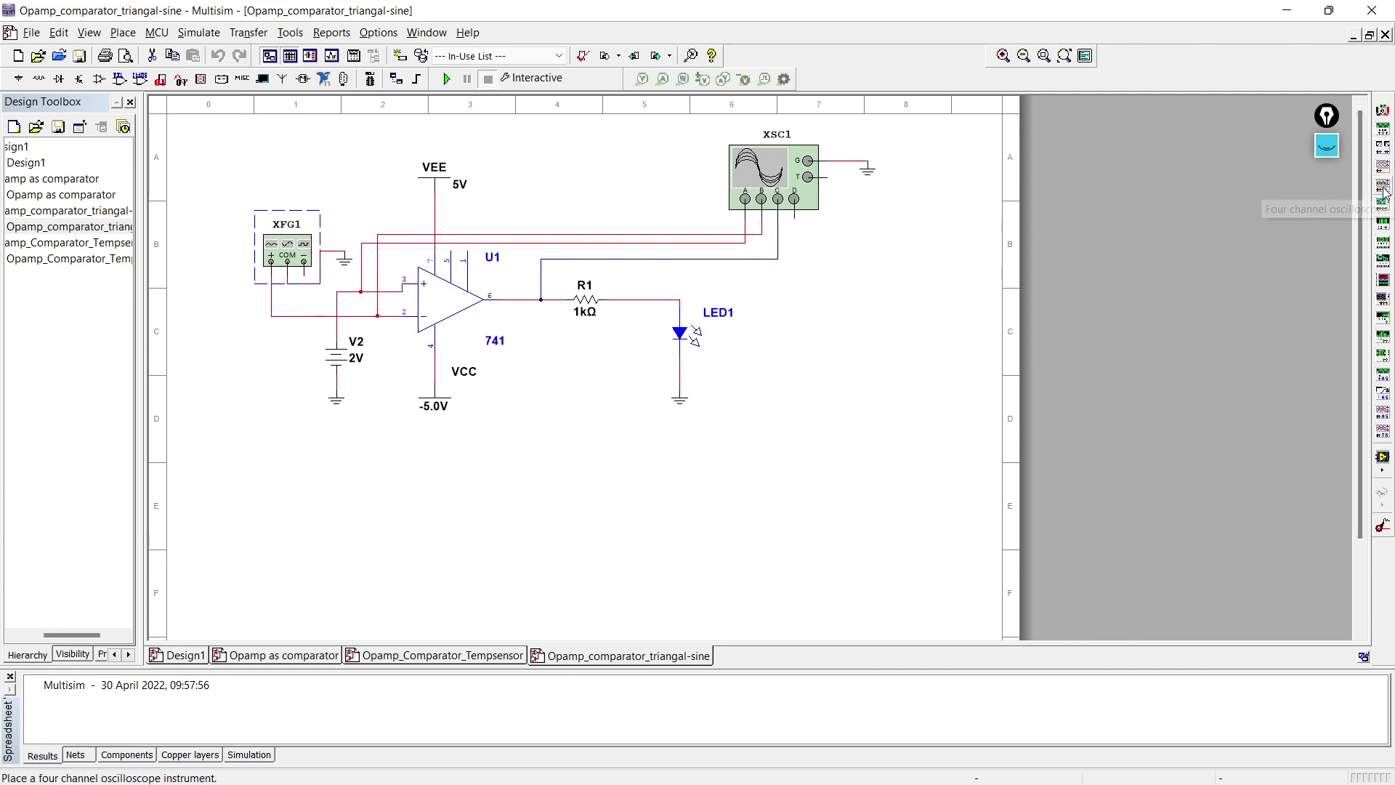
click(523, 277)
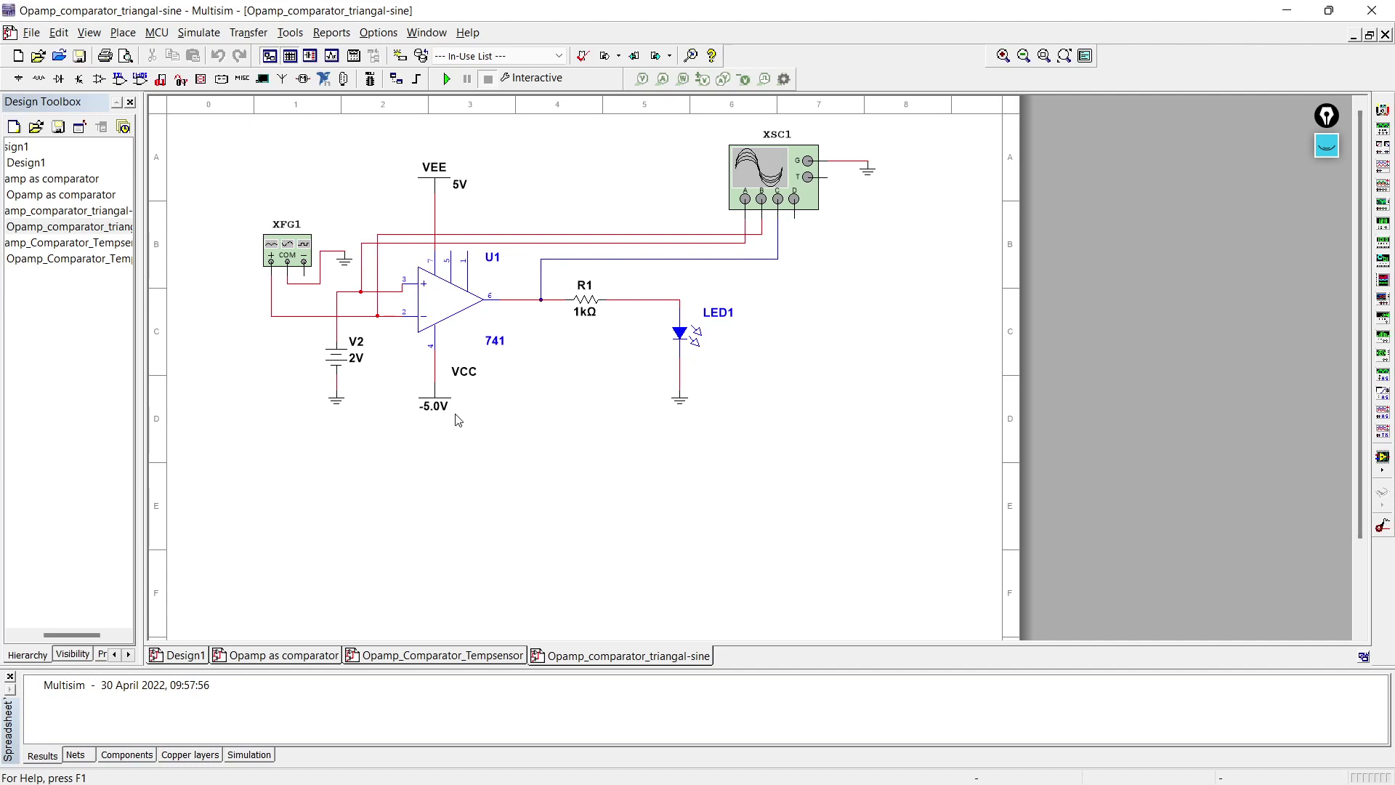
double_click(287, 251)
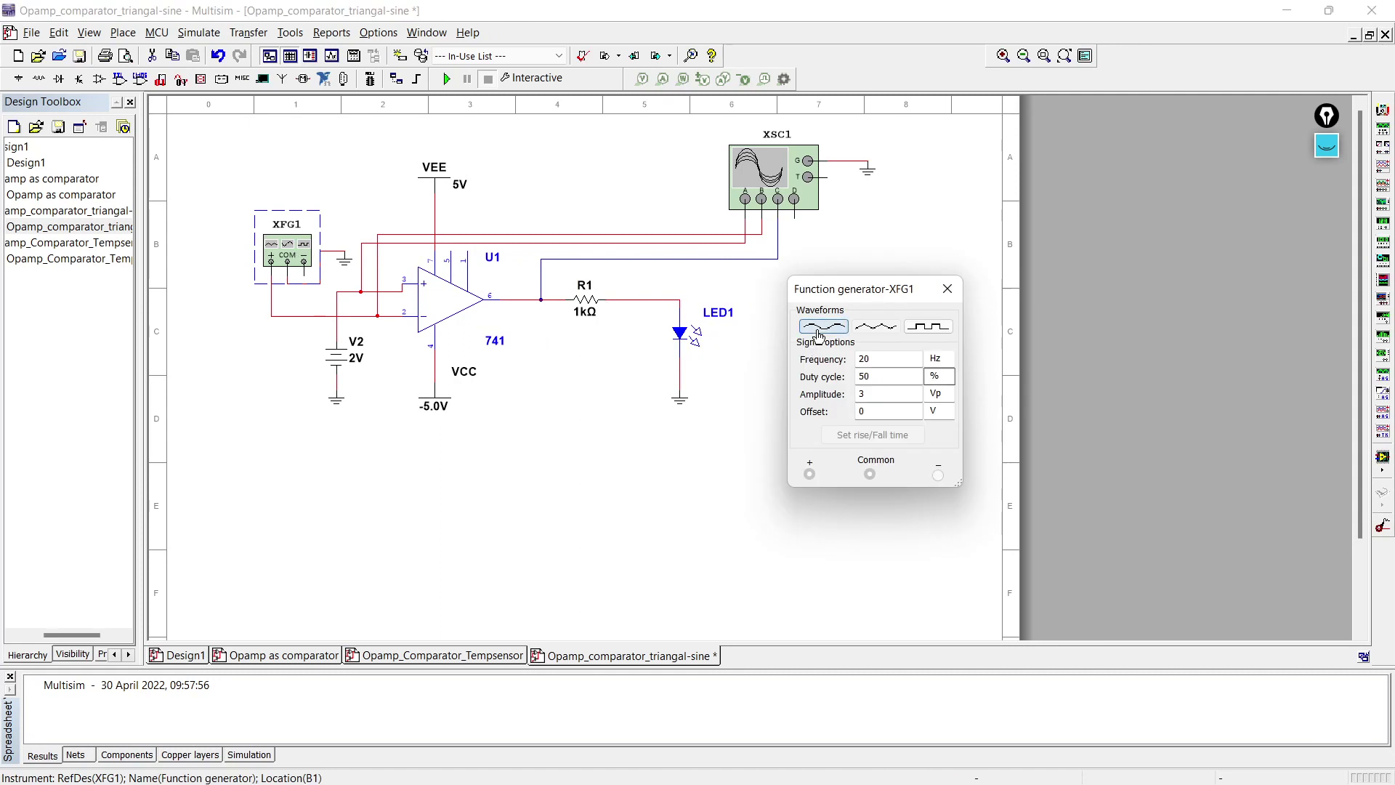
click(925, 330)
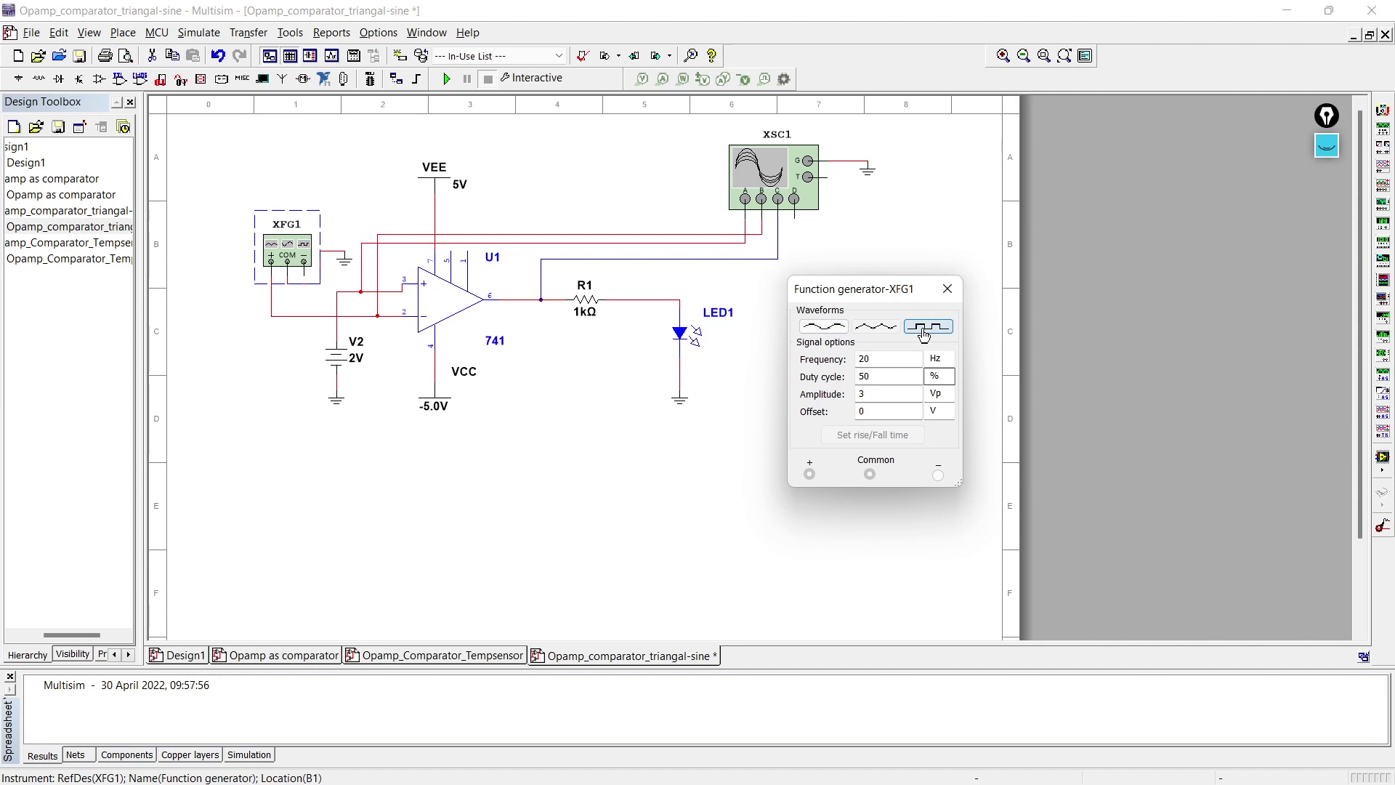
click(949, 289)
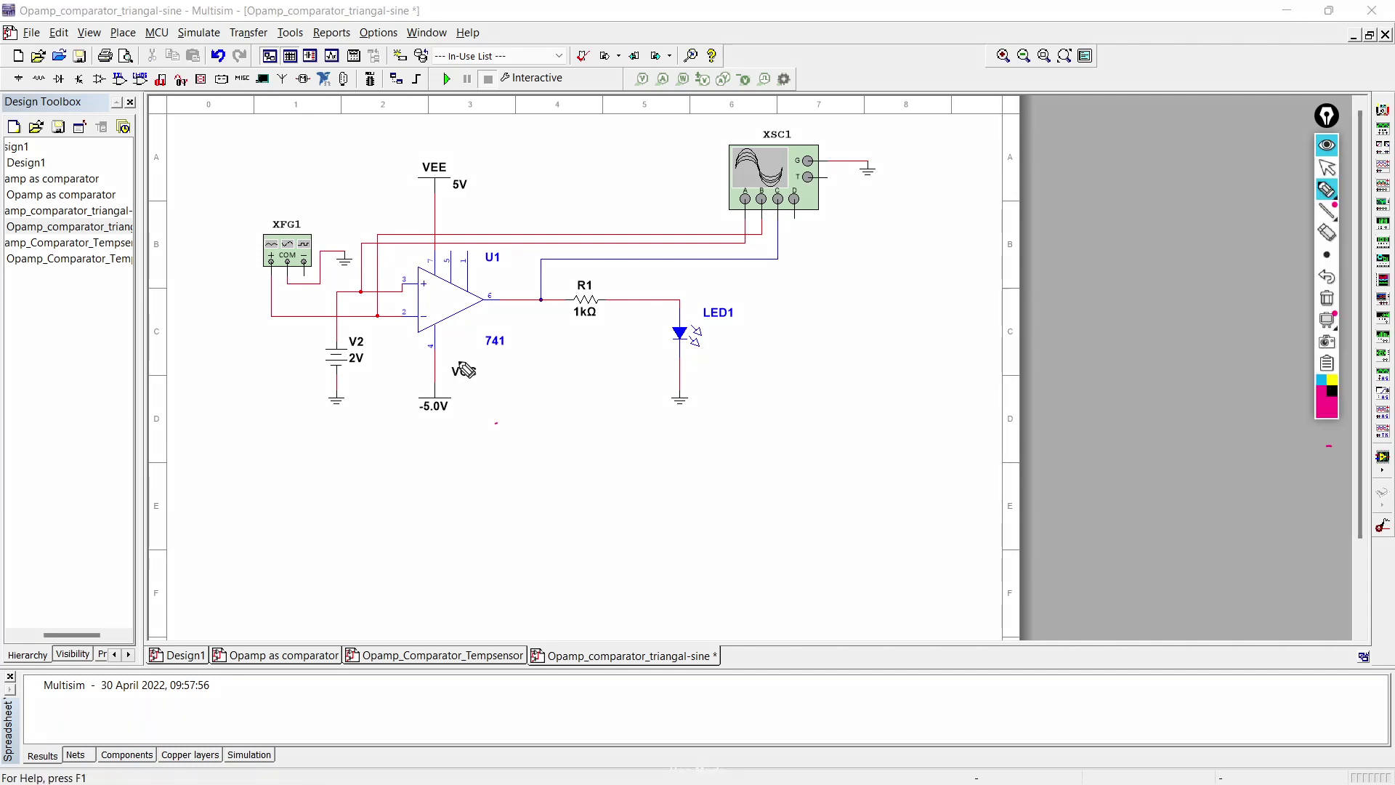
Annotate the op-amp with pen arrows at both inputs and a circled plus sign above its output
drag(433, 370, 507, 344)
mouse_move(385, 341)
mouse_down()
mouse_move(415, 323)
mouse_move(381, 306)
mouse_move(417, 291)
mouse_up()
drag(403, 290, 412, 297)
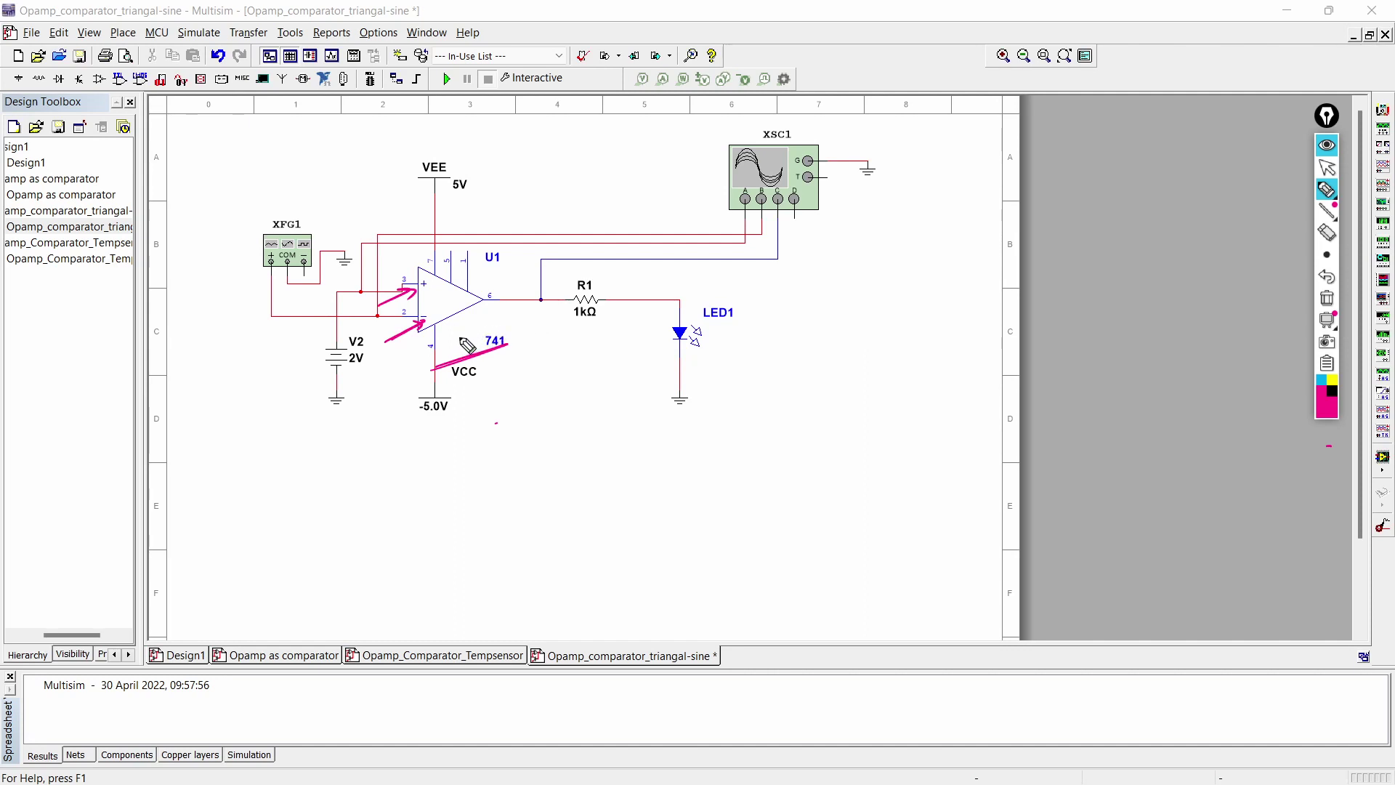
drag(401, 300, 436, 293)
mouse_move(398, 342)
mouse_down()
mouse_move(436, 324)
mouse_move(434, 336)
mouse_up()
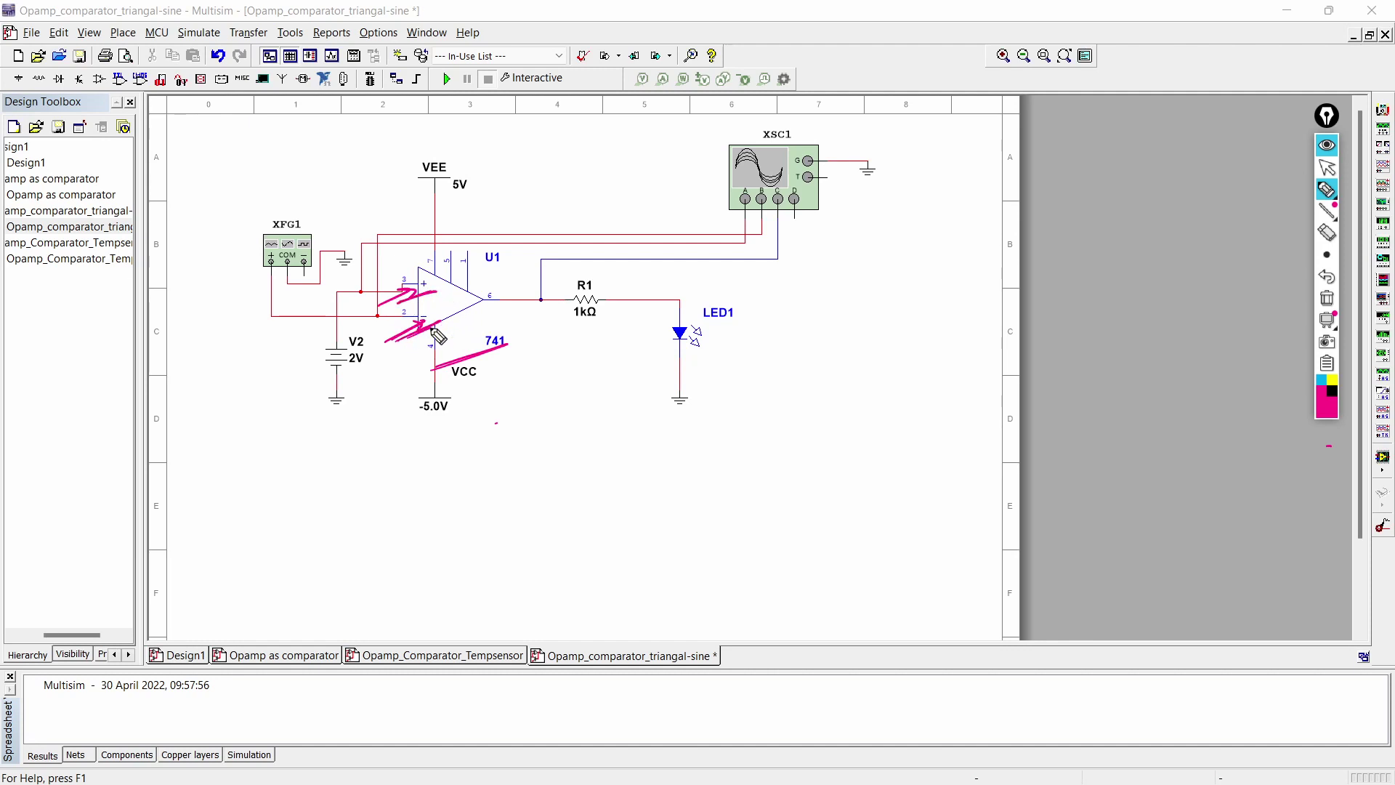
mouse_move(524, 258)
mouse_down()
mouse_move(533, 276)
mouse_move(509, 256)
mouse_move(537, 279)
mouse_up()
drag(372, 333, 407, 320)
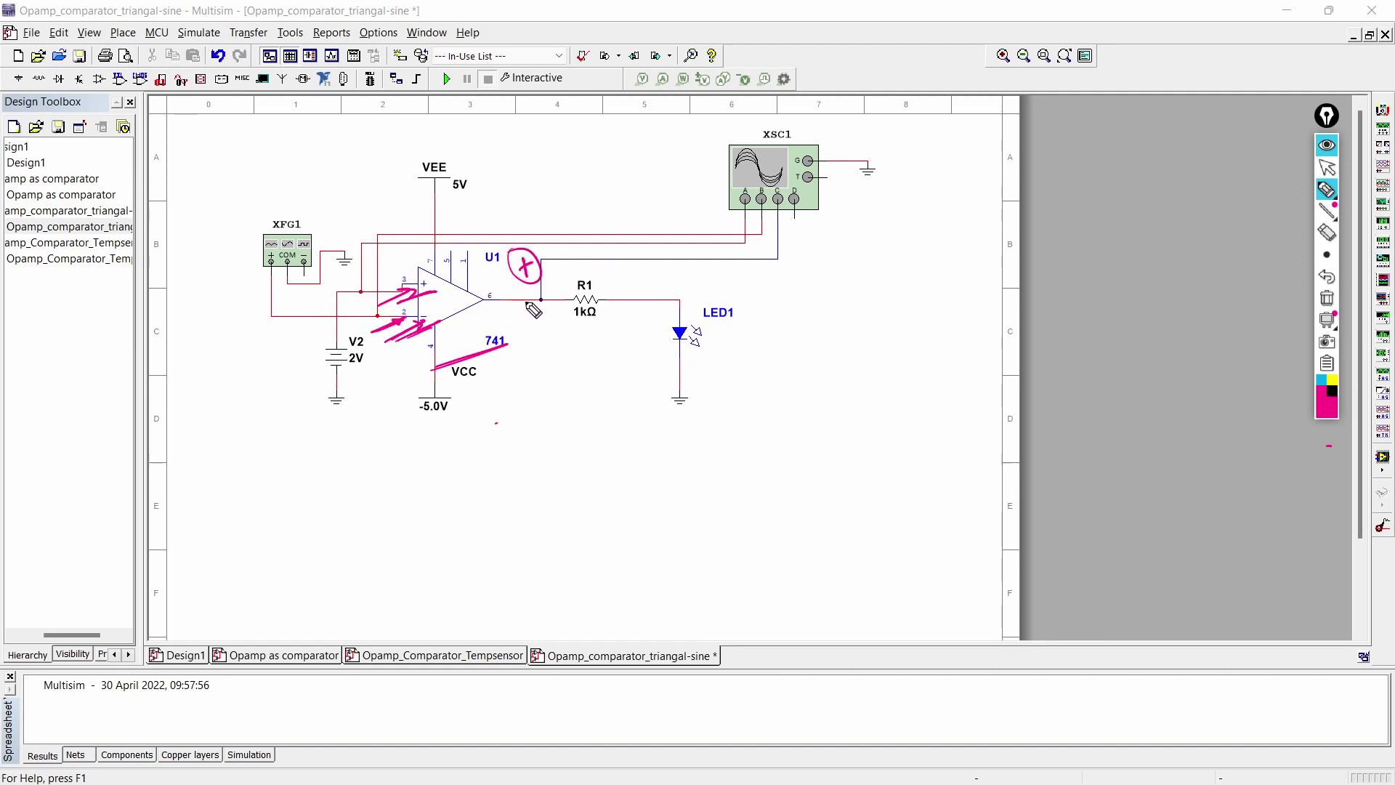
mouse_move(382, 367)
mouse_down()
mouse_move(418, 351)
mouse_move(393, 295)
mouse_up()
mouse_move(561, 337)
mouse_down()
mouse_move(530, 334)
mouse_move(548, 337)
mouse_up()
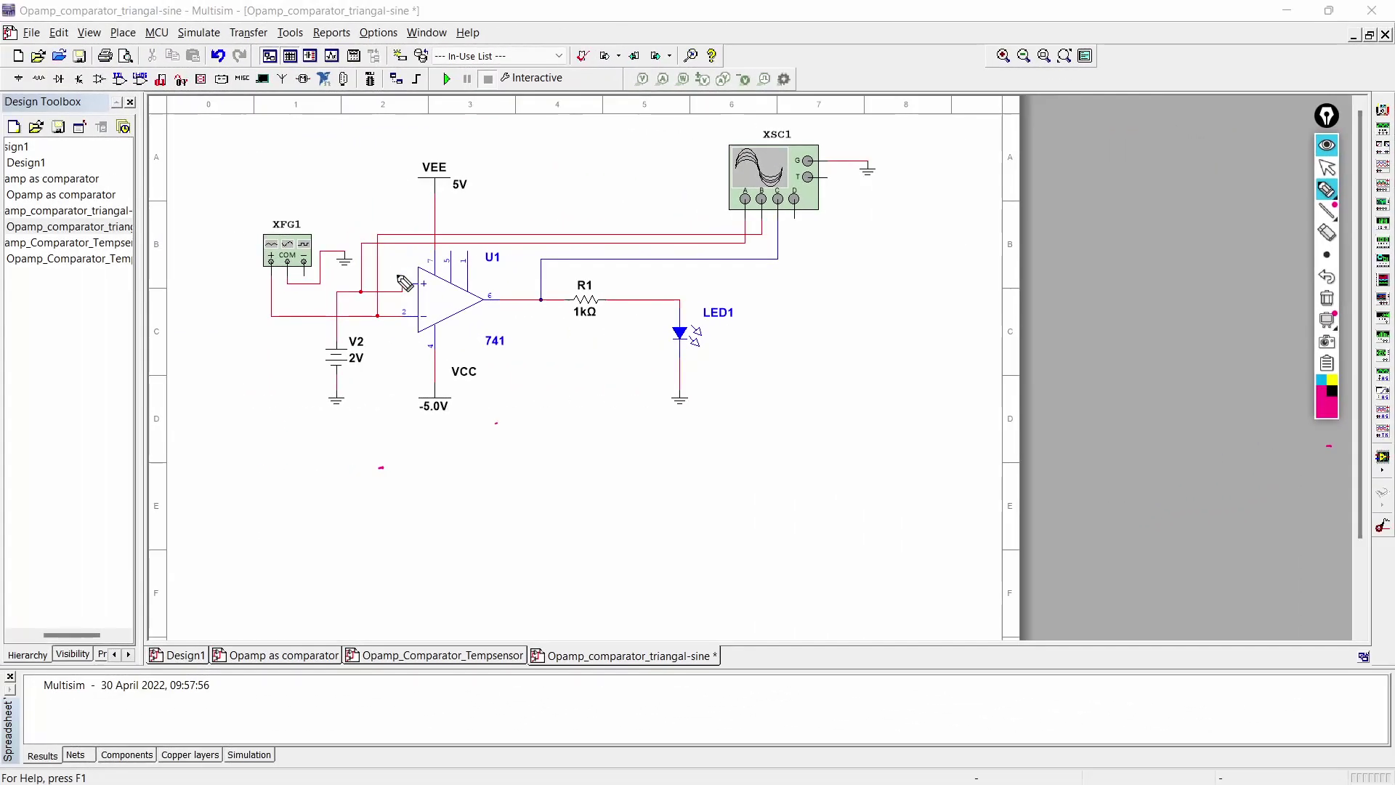
Draw pen arrows at the op-amp's two inputs and from the circled -5.0V and the 5V supplies toward the output
drag(384, 336, 415, 327)
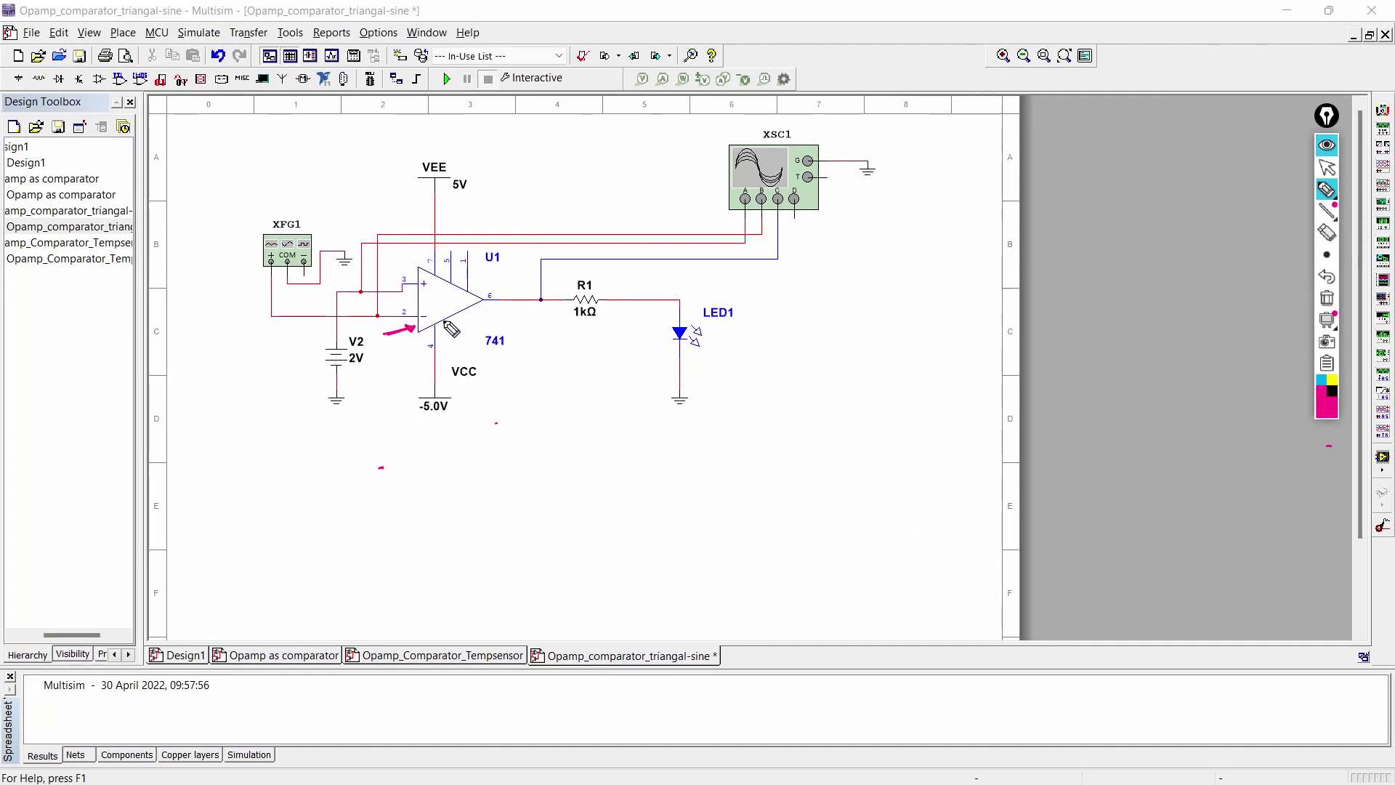
mouse_move(468, 411)
mouse_down()
mouse_move(443, 389)
mouse_move(467, 400)
mouse_move(551, 346)
mouse_up()
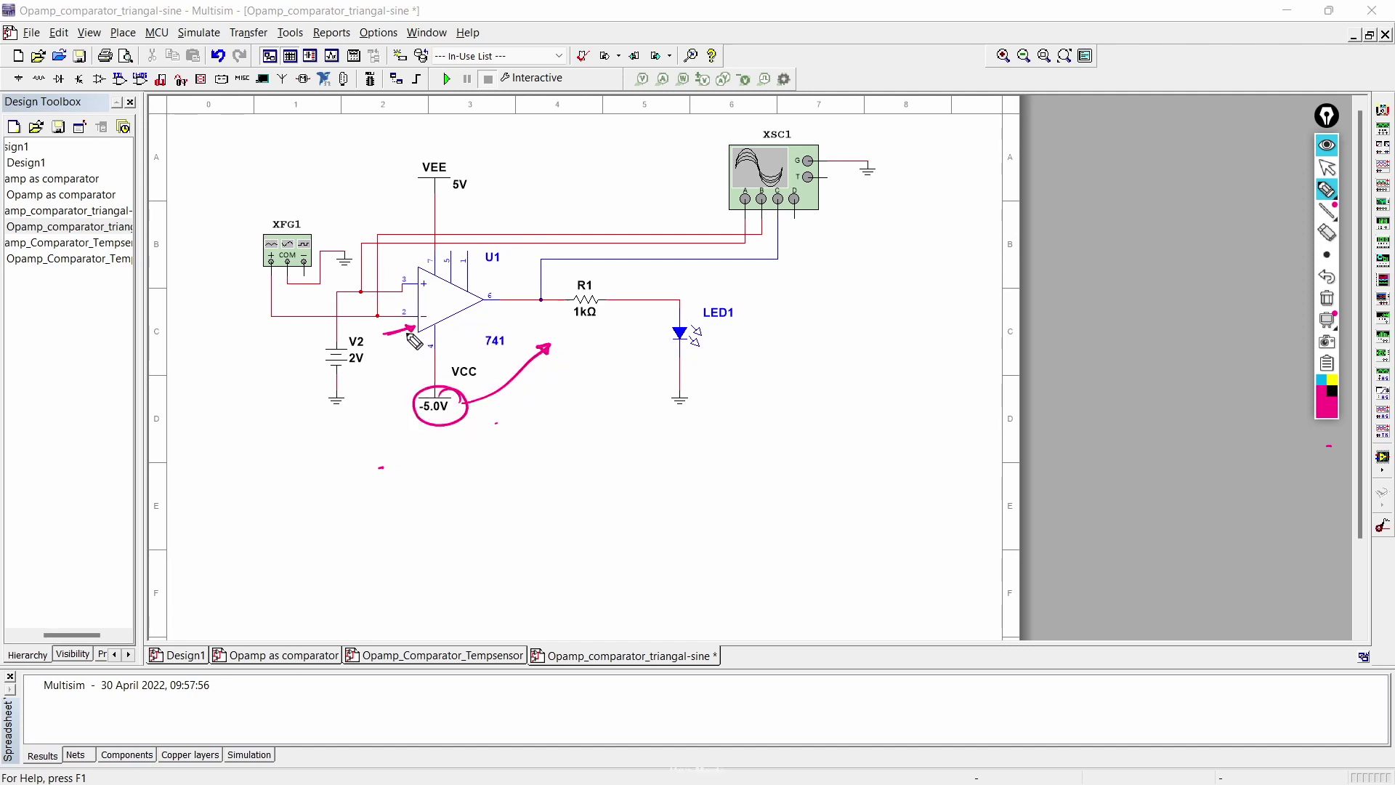
drag(389, 306, 415, 301)
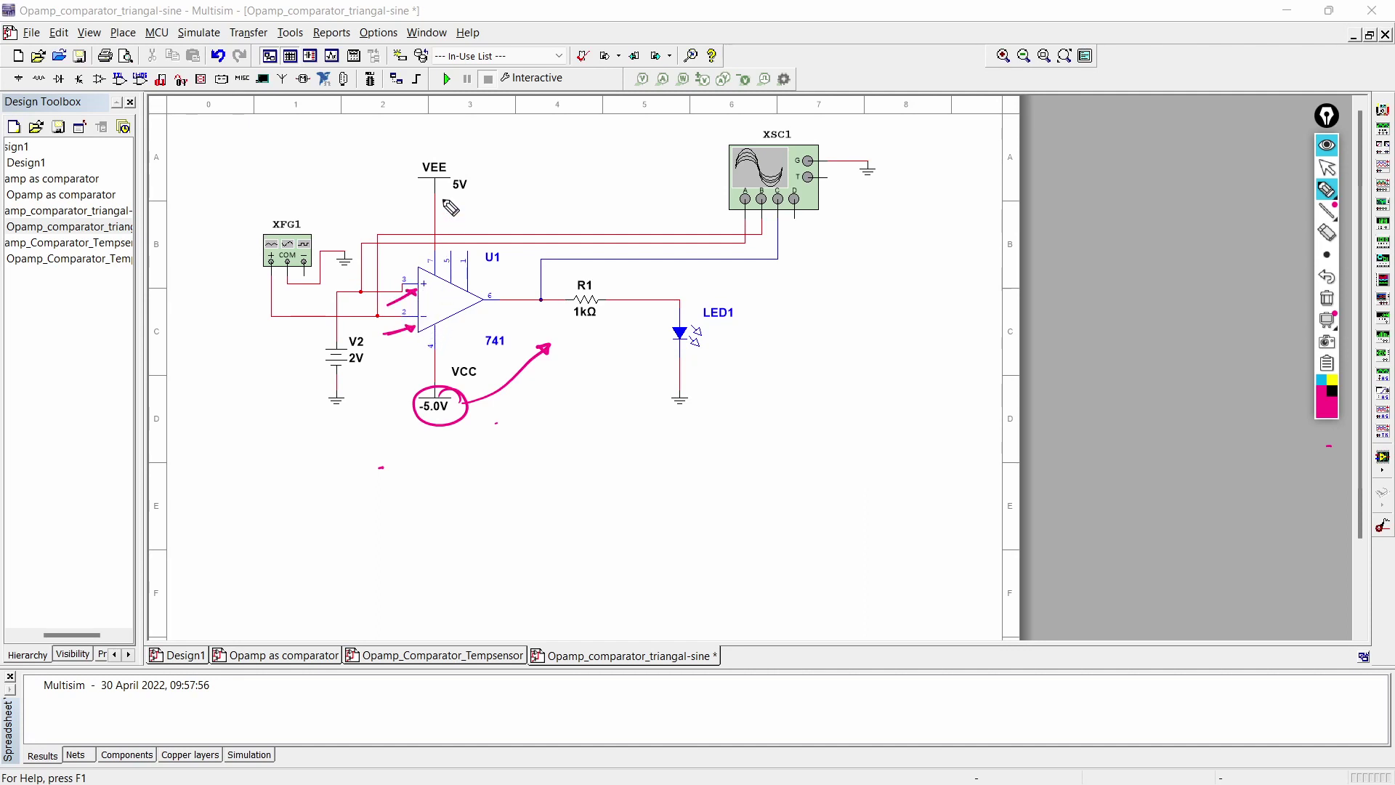
mouse_move(451, 164)
mouse_down()
mouse_move(460, 187)
mouse_move(574, 231)
mouse_up()
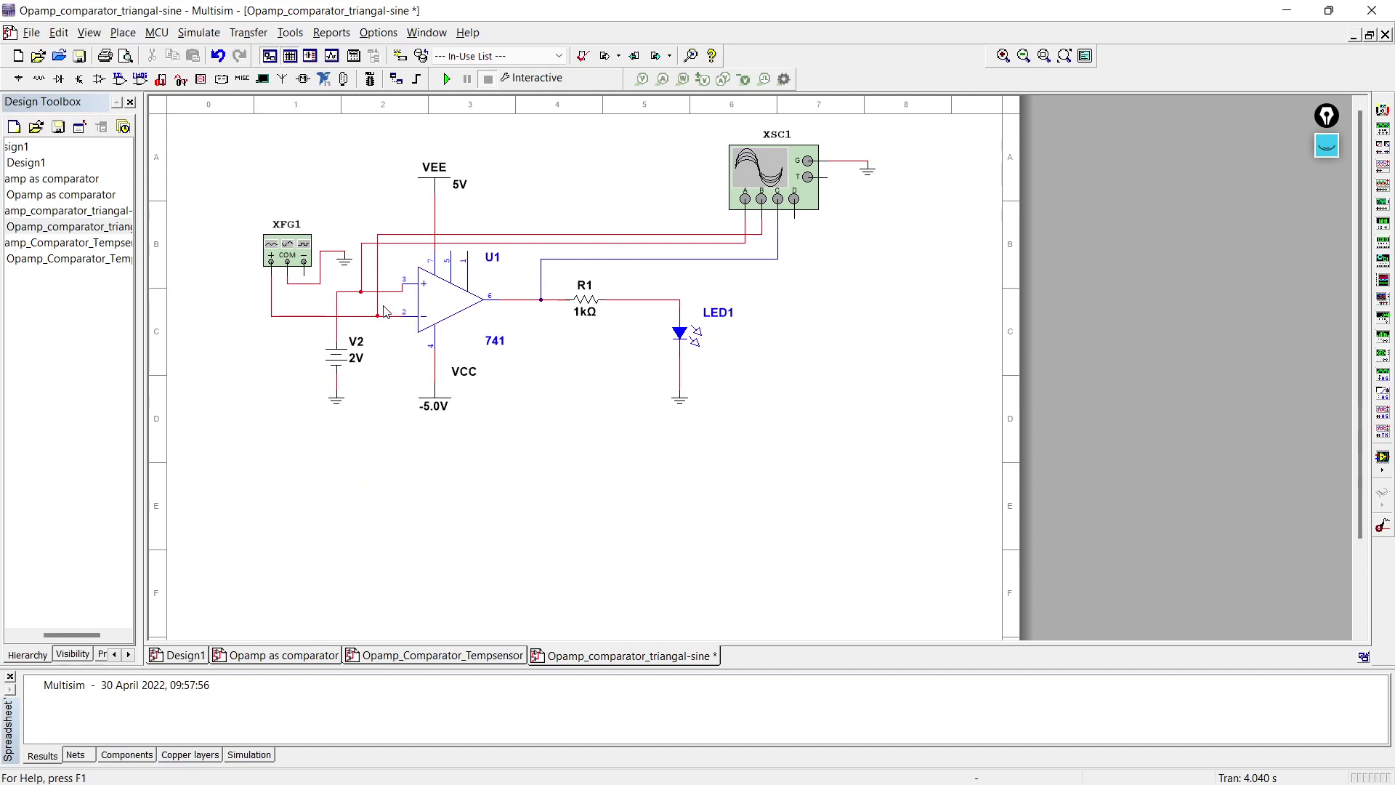
Recolor the wire between the op-amp's non-inverting input and oscilloscope channel A to green
click(404, 242)
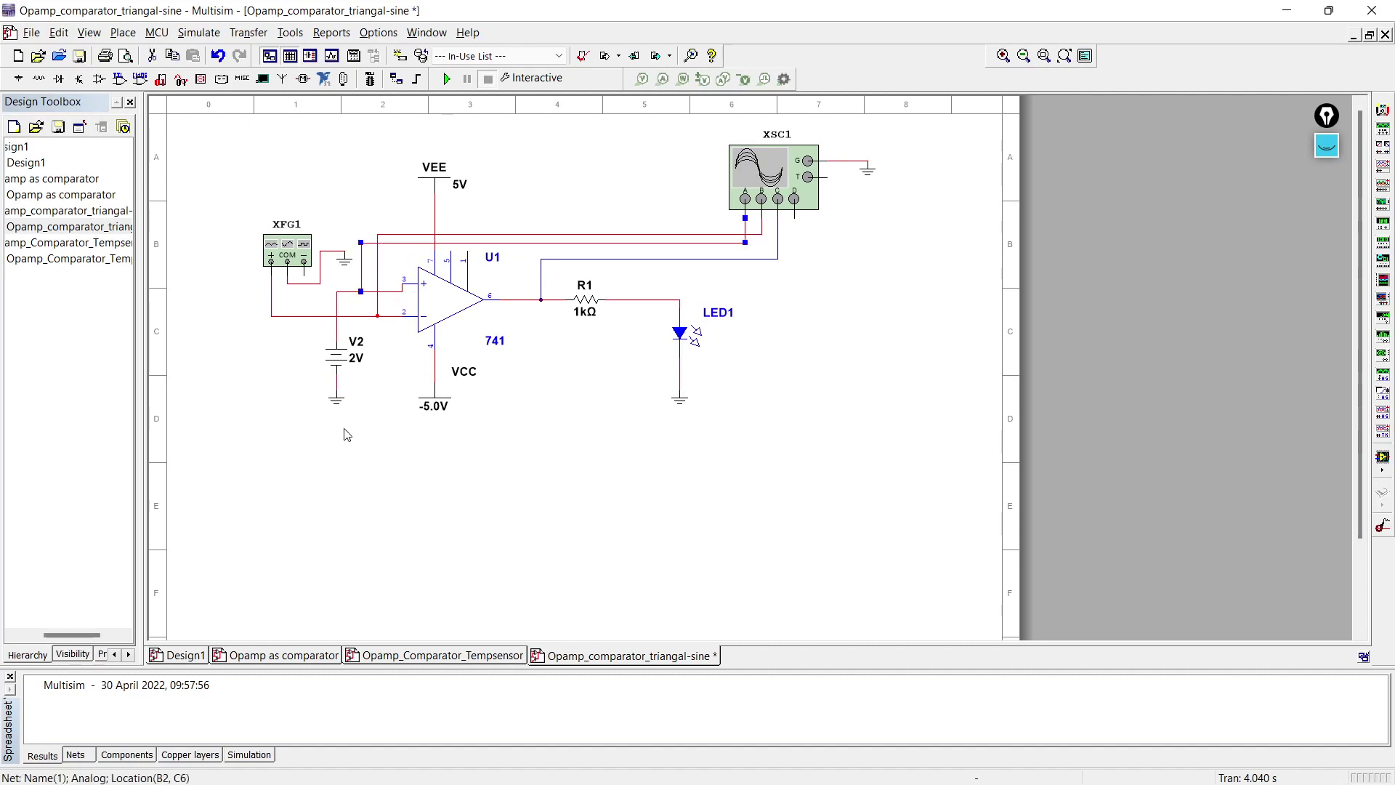
right_click(396, 245)
click(436, 284)
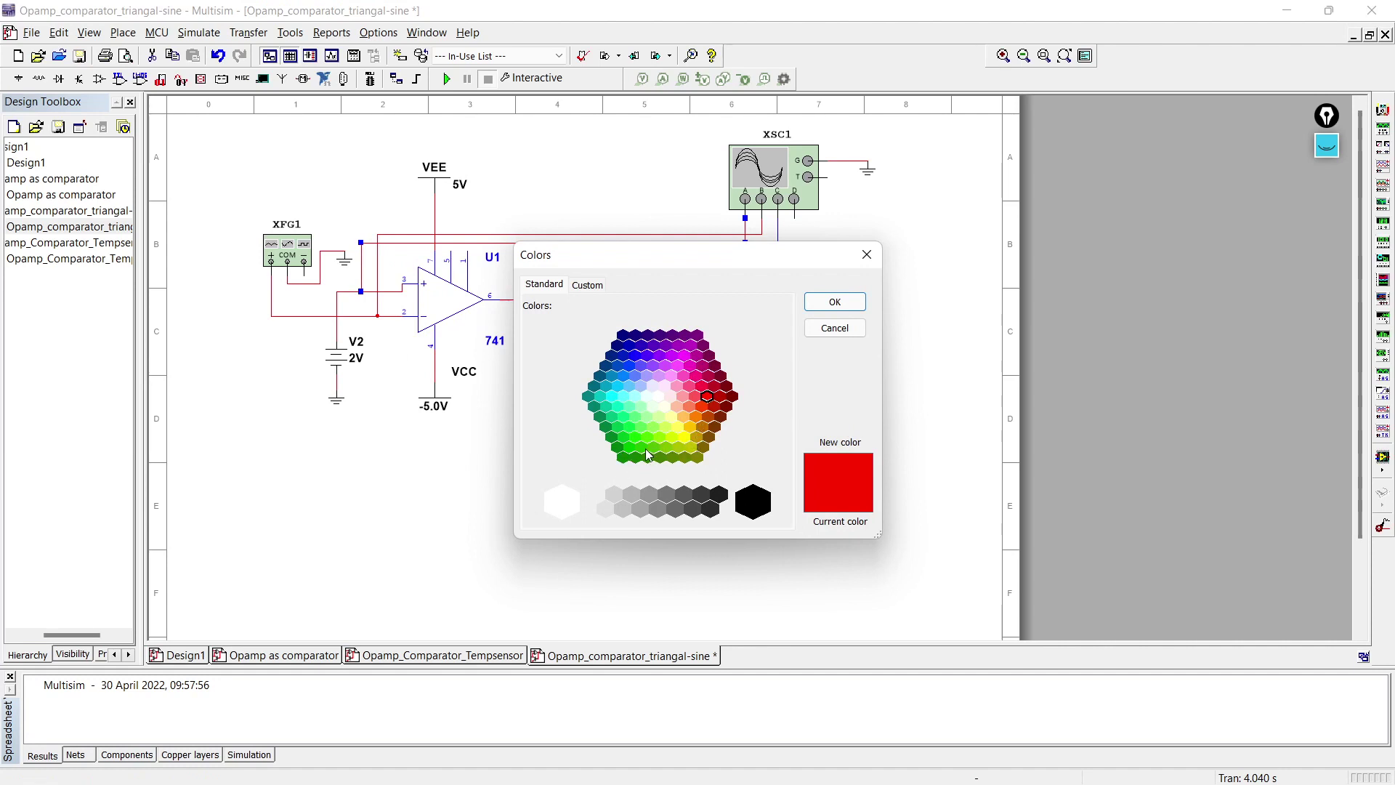
click(619, 454)
click(834, 302)
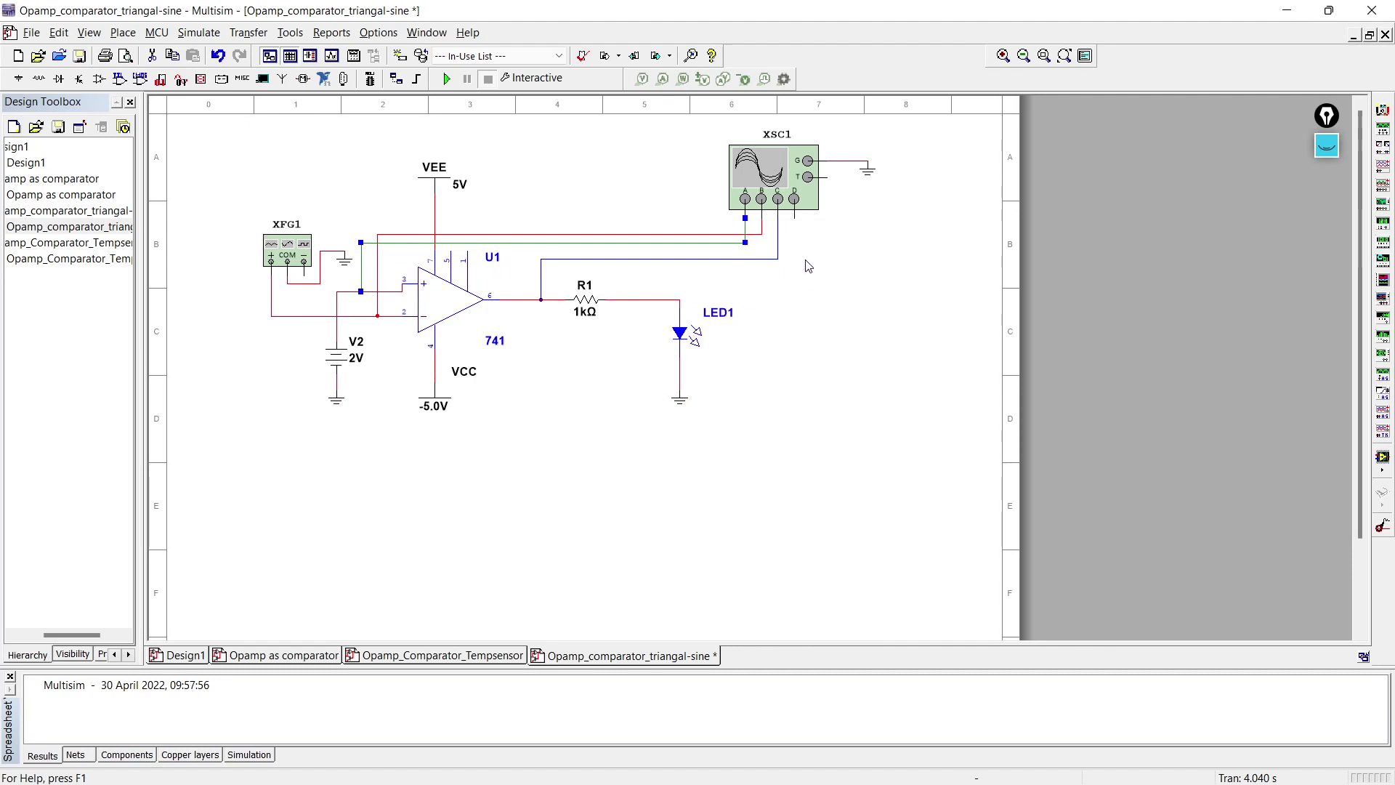
Move oscilloscope XSC1 and its ground symbol closer to the op-amp, just above resistor R1
drag(773, 182, 593, 182)
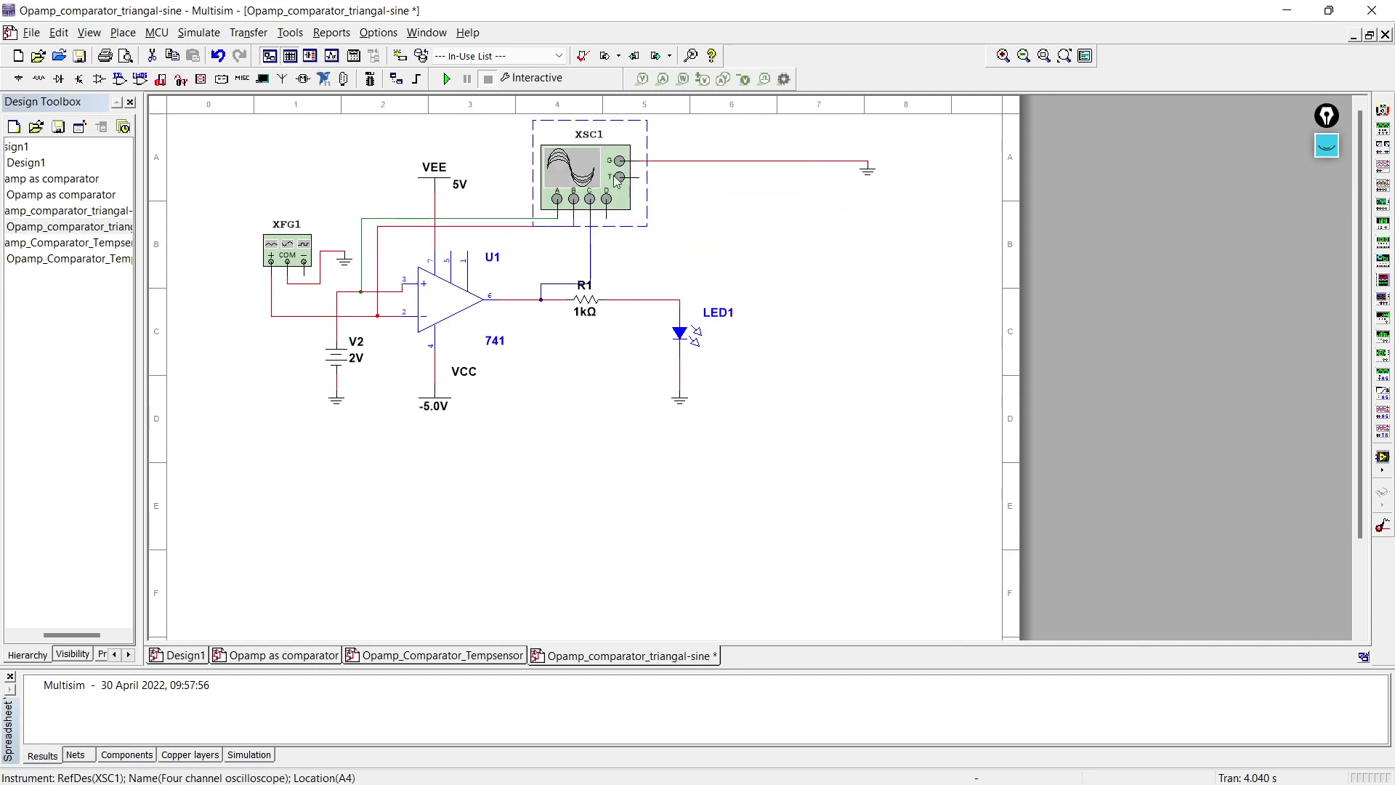
drag(870, 174, 682, 177)
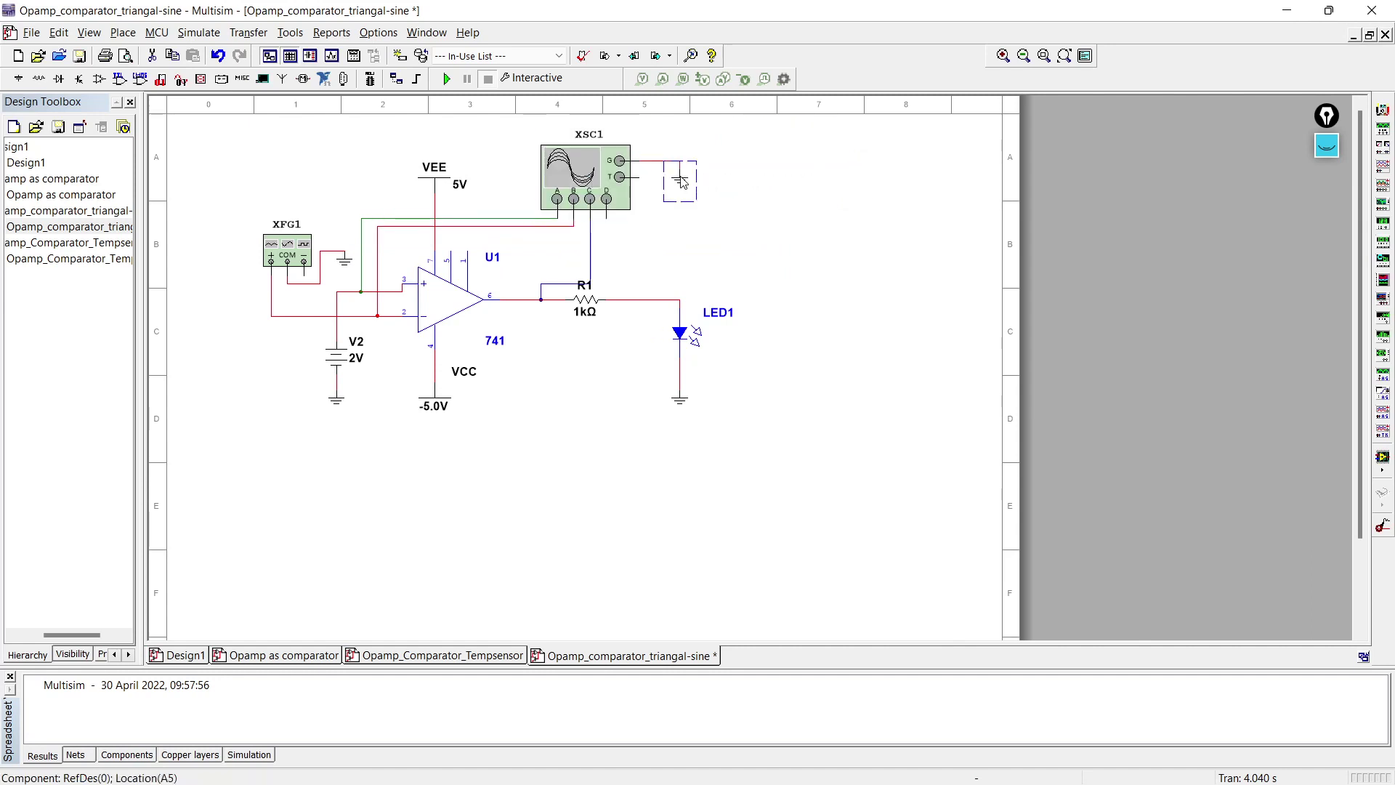
click(762, 209)
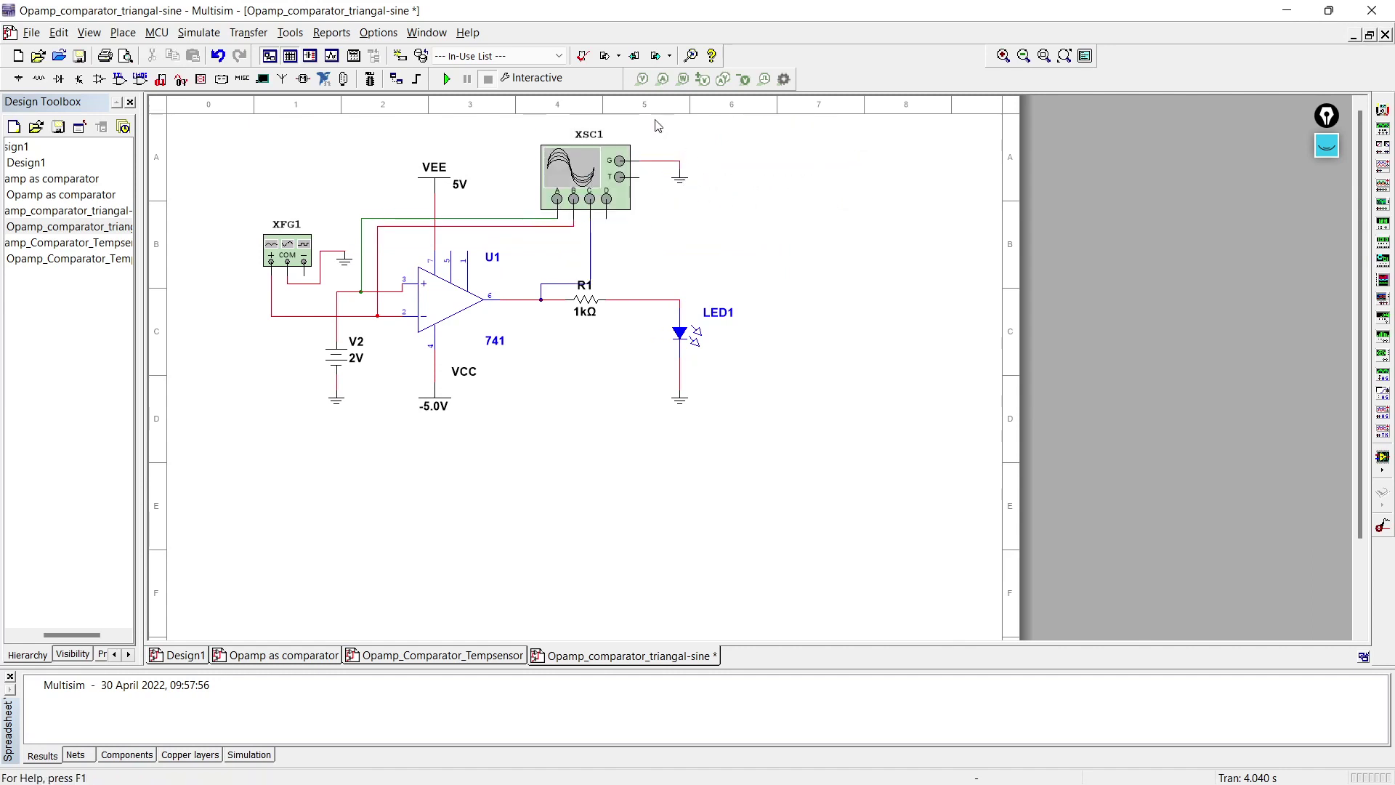
Run the simulation briefly, stop it, and display the recorded waveforms on oscilloscope XSC1 from the start of the run
click(448, 80)
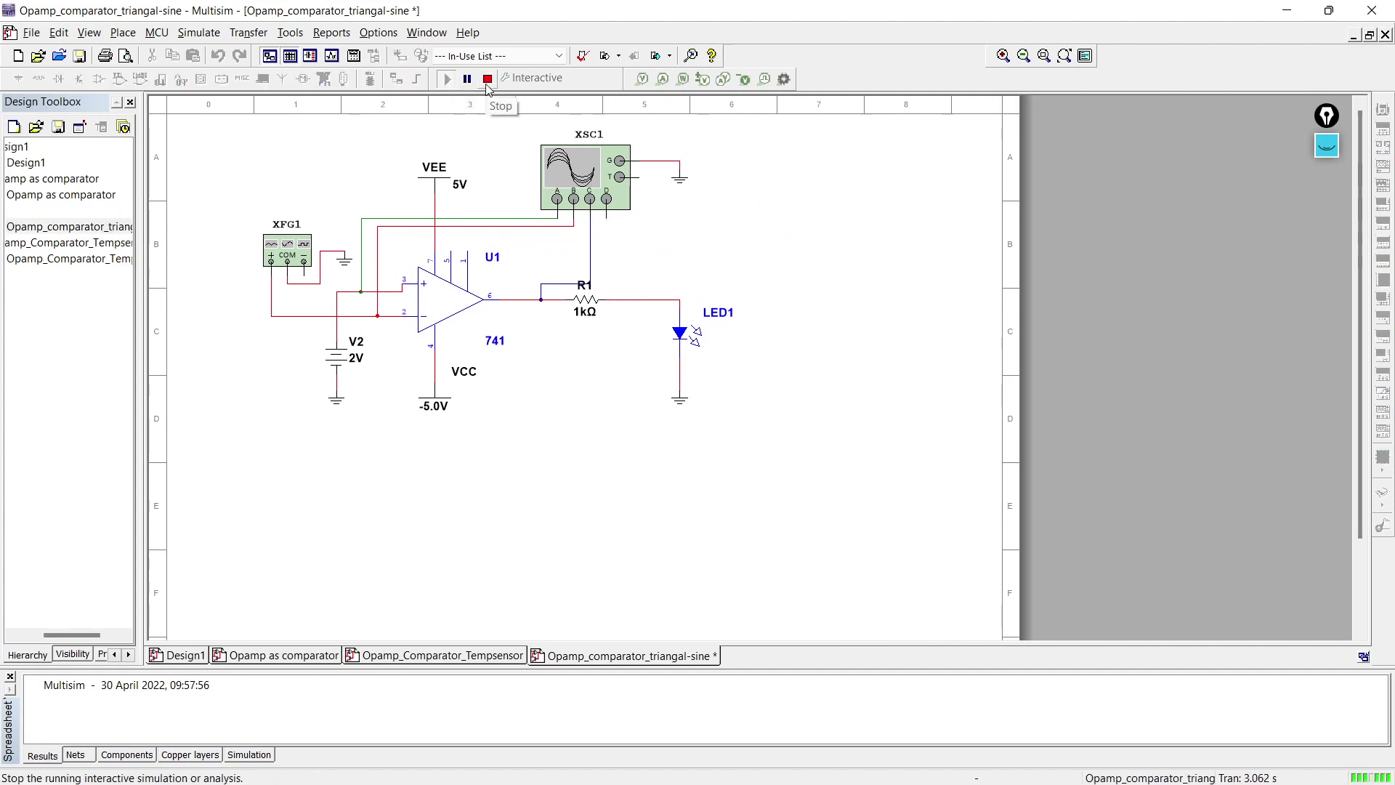
click(488, 78)
double_click(617, 202)
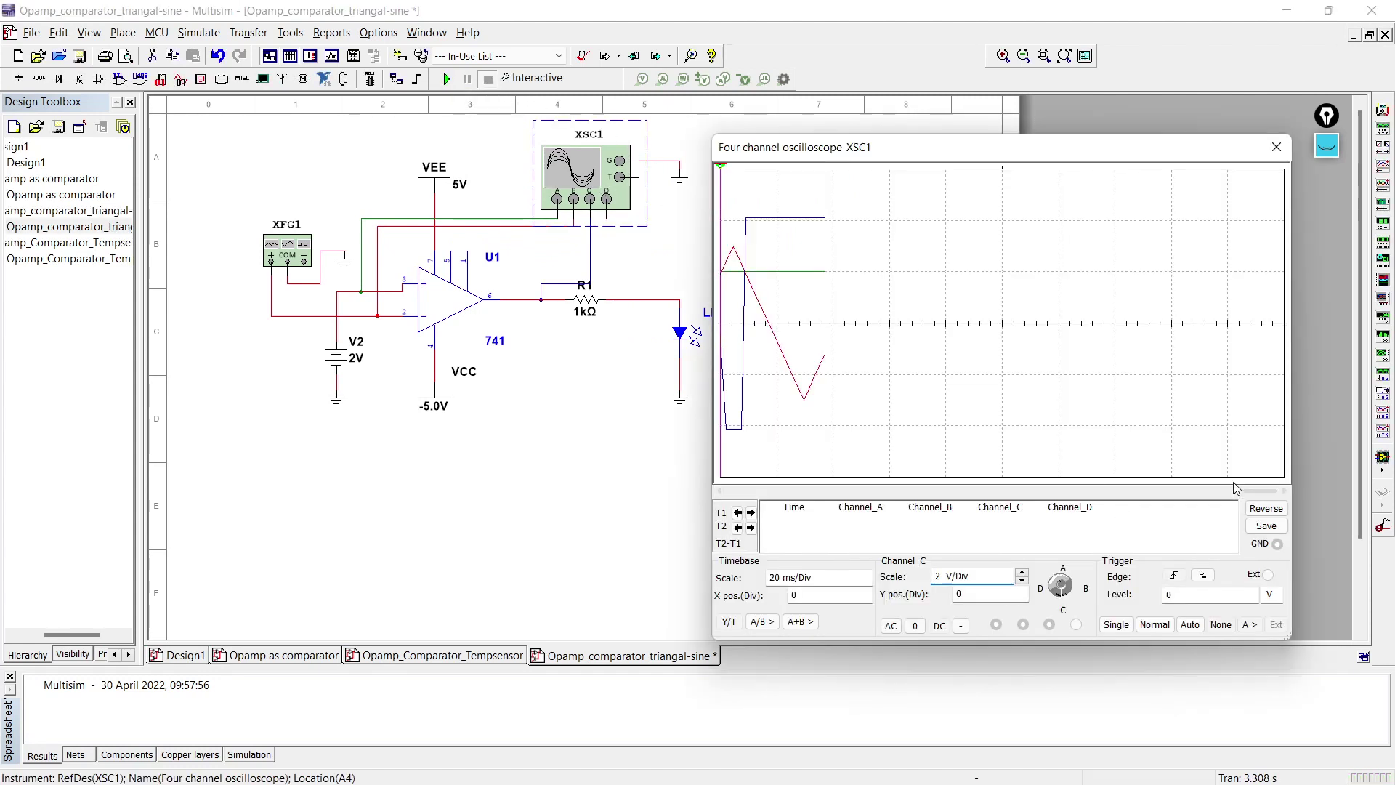
drag(1258, 491, 697, 498)
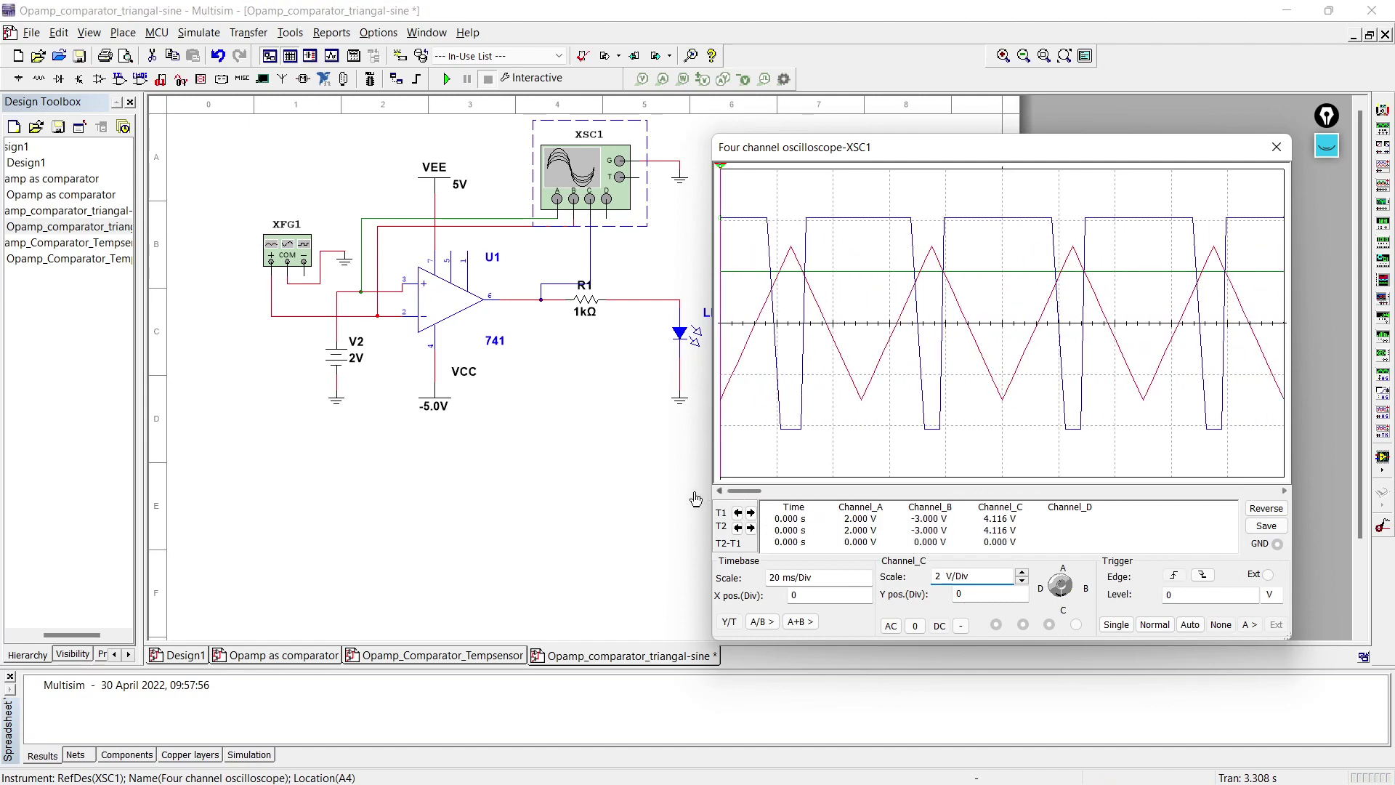
Mark V2, the op-amp's inputs, plus and circled minus signs at its output, and the high output trace with the pen
key(ctrl+shift+2)
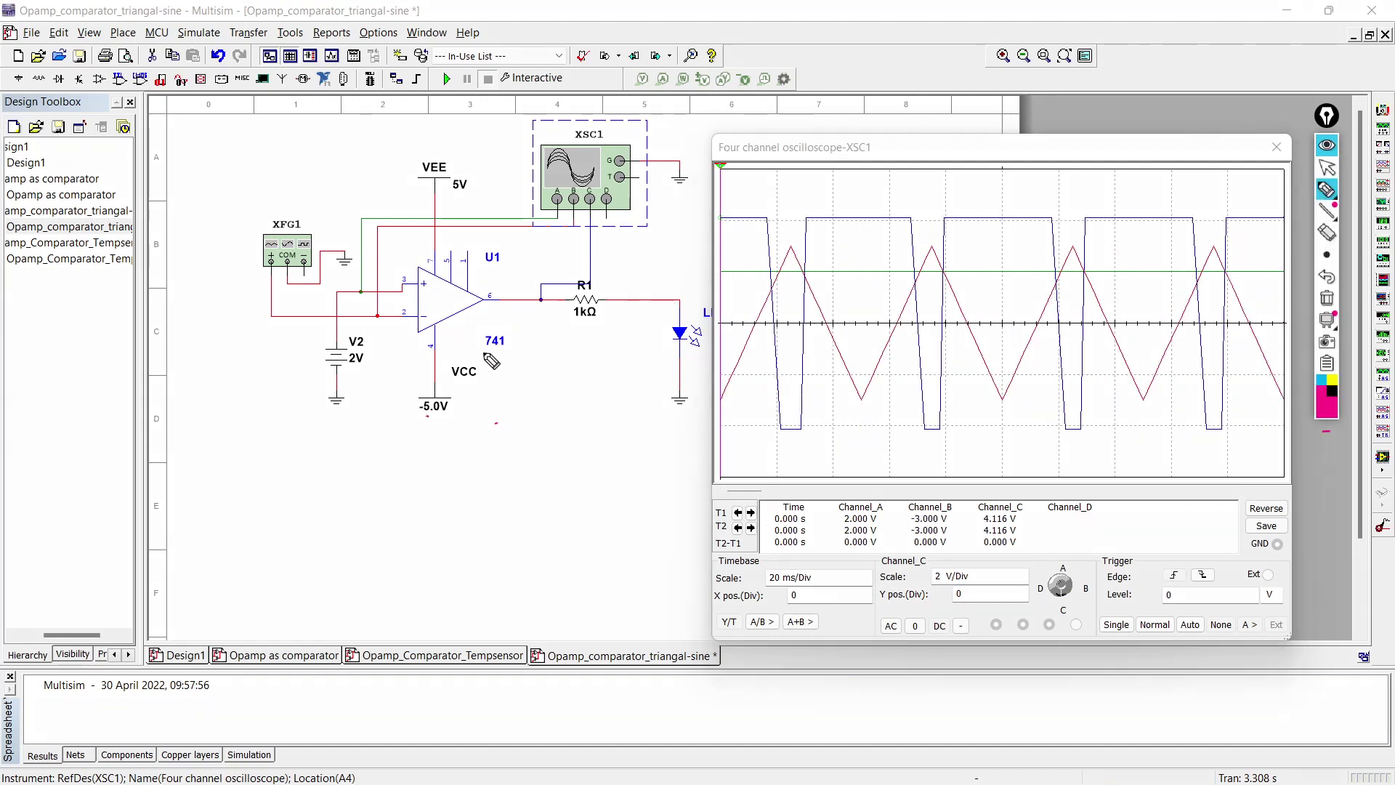
drag(347, 374, 365, 362)
mouse_move(536, 252)
mouse_down()
mouse_move(539, 268)
mouse_move(543, 256)
mouse_up()
drag(819, 195, 831, 212)
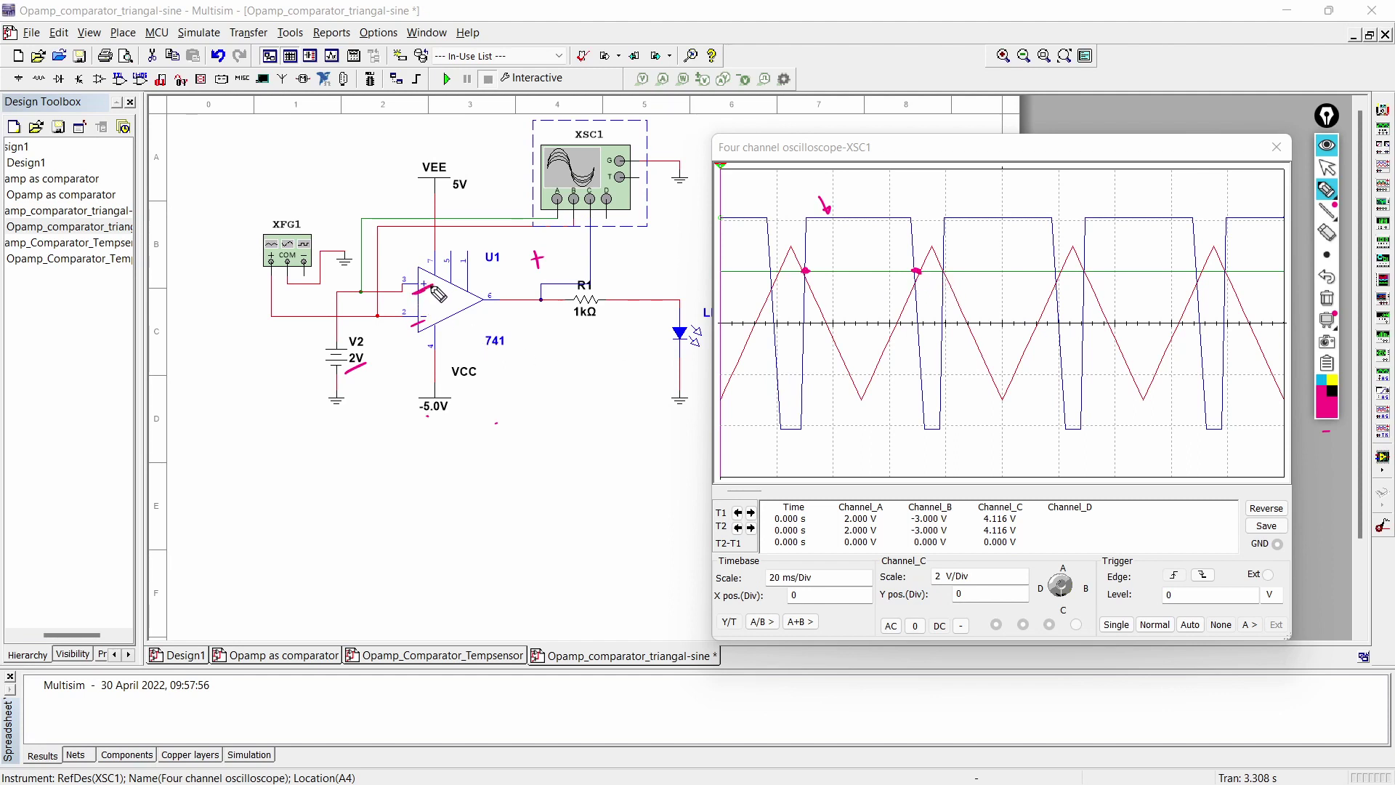
drag(411, 329, 430, 321)
mouse_move(431, 314)
mouse_down()
mouse_move(389, 319)
mouse_move(439, 290)
mouse_move(410, 292)
mouse_up()
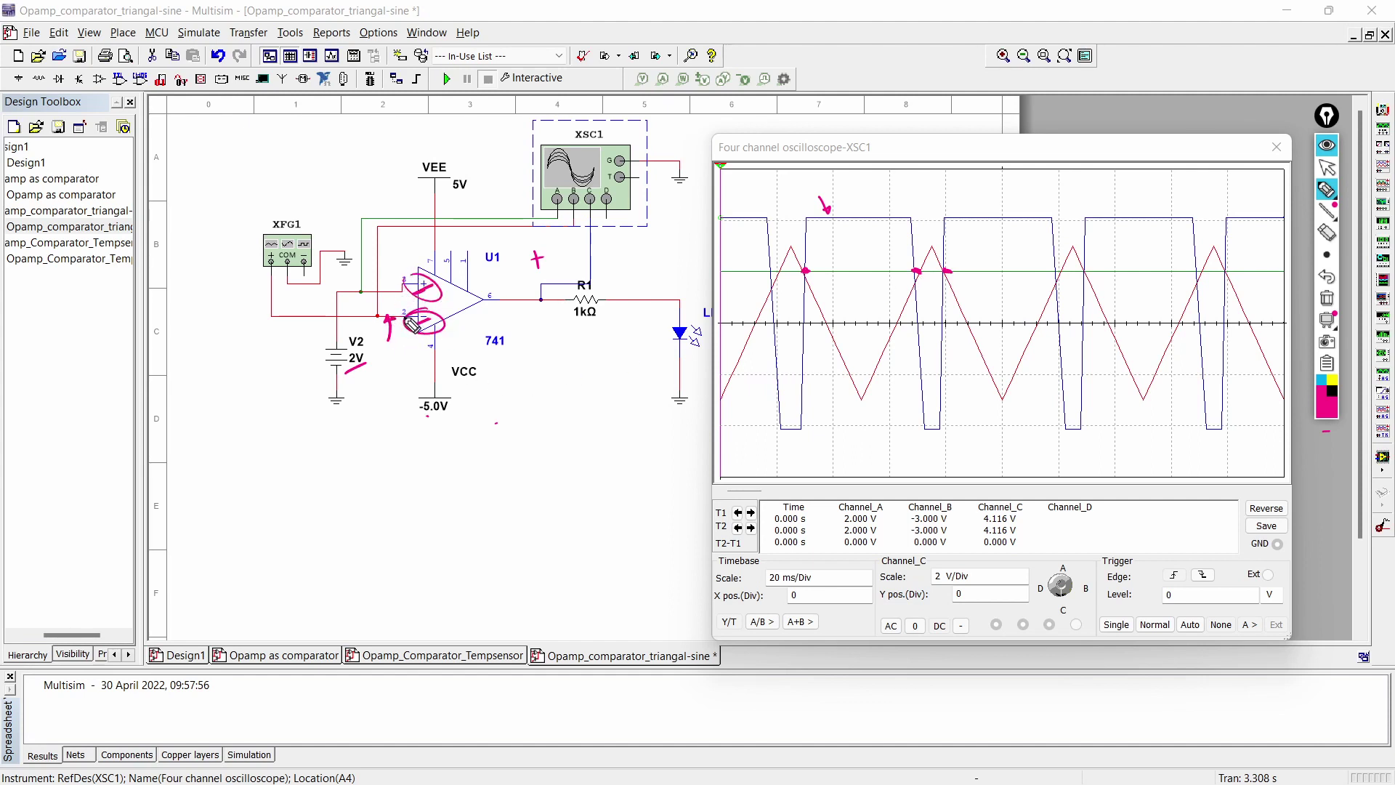
mouse_move(531, 338)
mouse_down()
mouse_move(549, 341)
mouse_move(537, 331)
mouse_up()
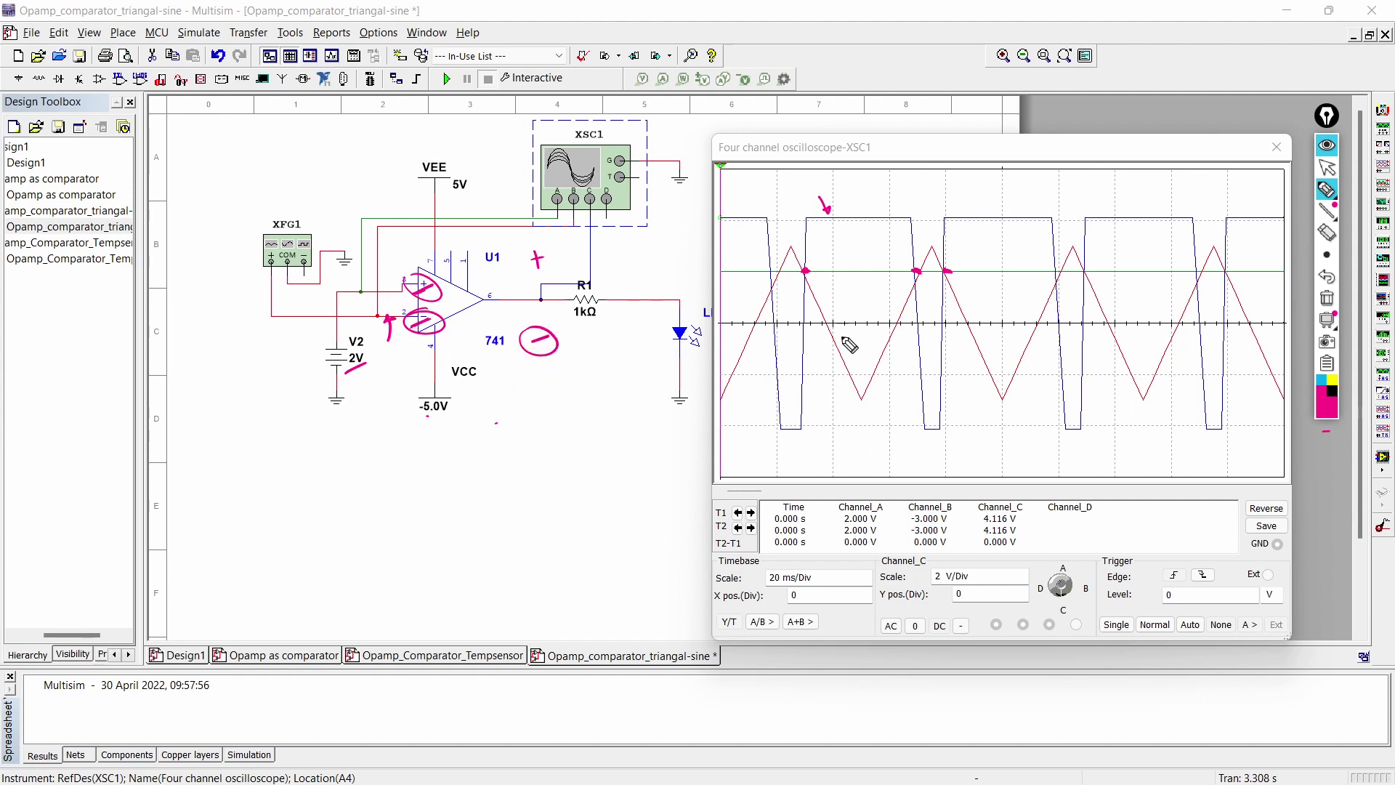
Annotate the oscilloscope traces with a crossing point, plus and minus dashes between crossings, and circled signs at the output levels
drag(940, 429, 921, 430)
click(1055, 271)
drag(976, 263, 1035, 261)
mouse_move(979, 322)
mouse_down()
mouse_move(995, 352)
mouse_move(1018, 350)
mouse_move(1047, 300)
mouse_up()
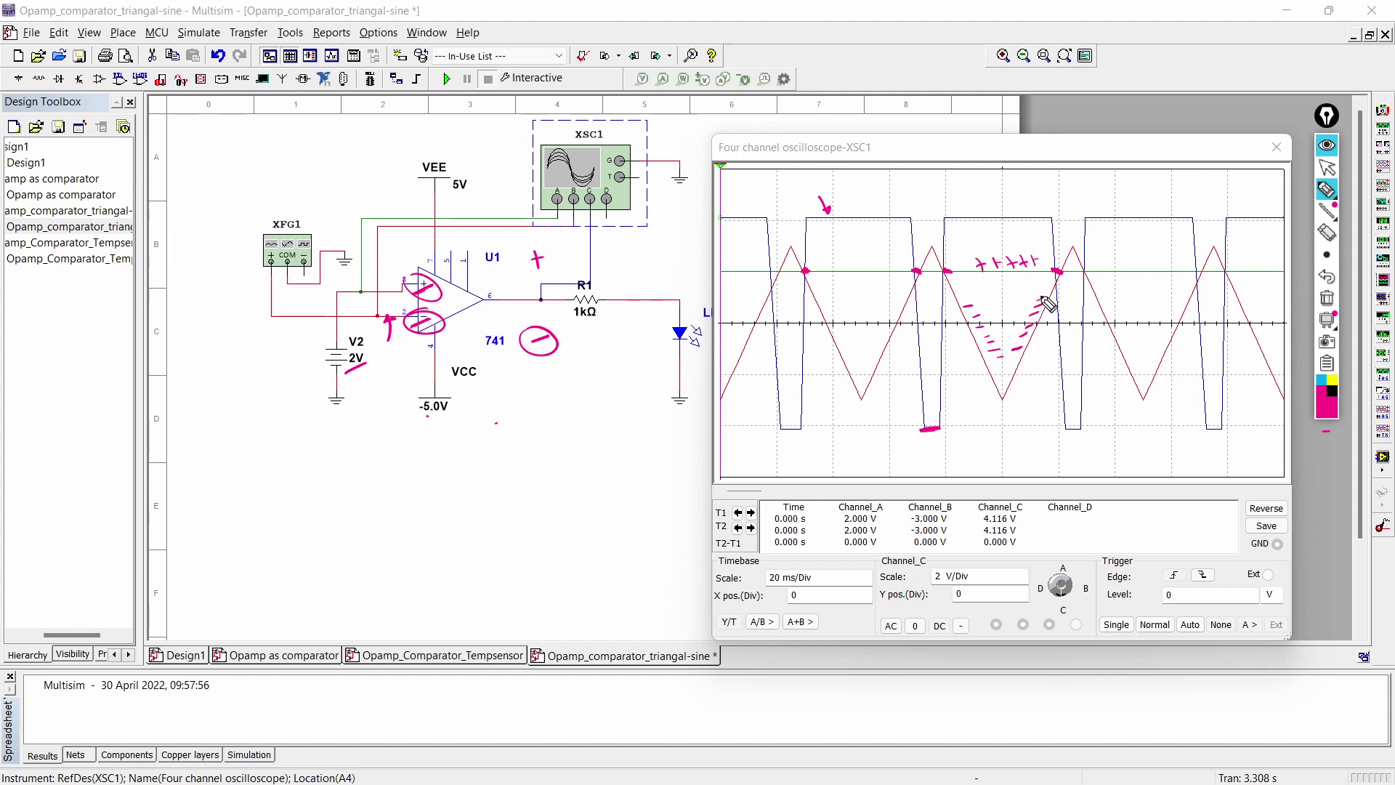
drag(991, 205, 997, 213)
drag(947, 430, 932, 440)
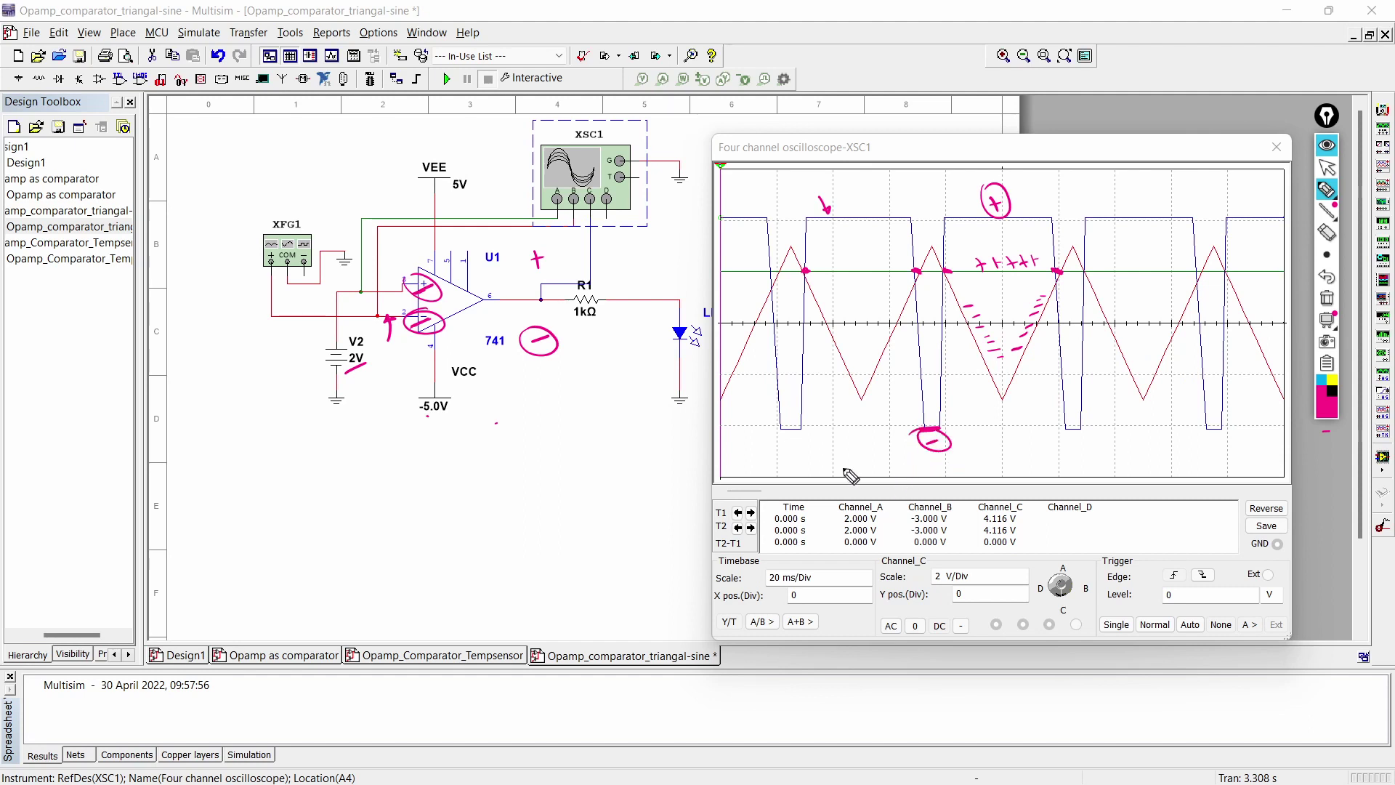
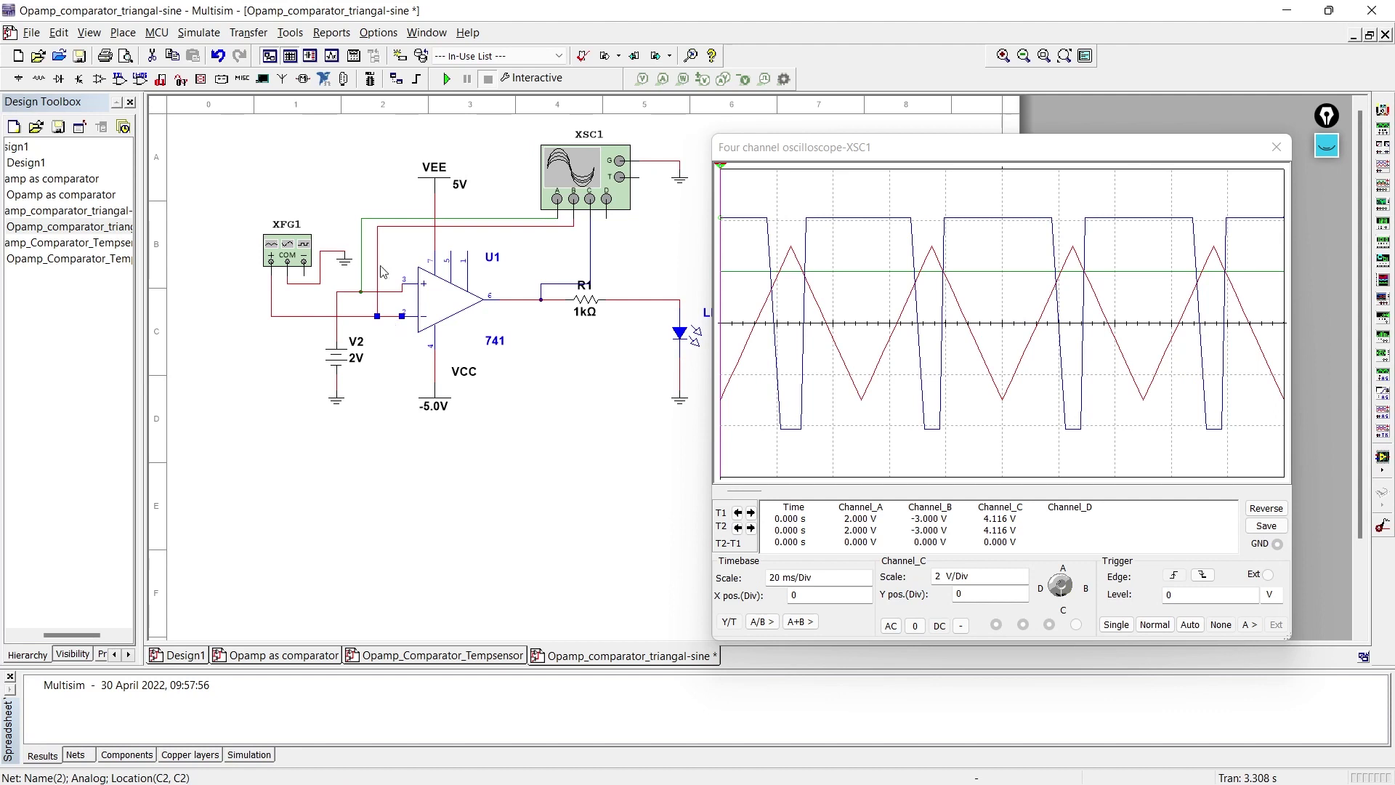
Rewire the op-amp so XFG1 feeds the non-inverting input and channel A, and V2 feeds the inverting input and channel B
key(Delete)
click(371, 292)
key(Delete)
click(373, 315)
key(Delete)
key(ctrl+z)
key(ctrl+z)
key(ctrl+z)
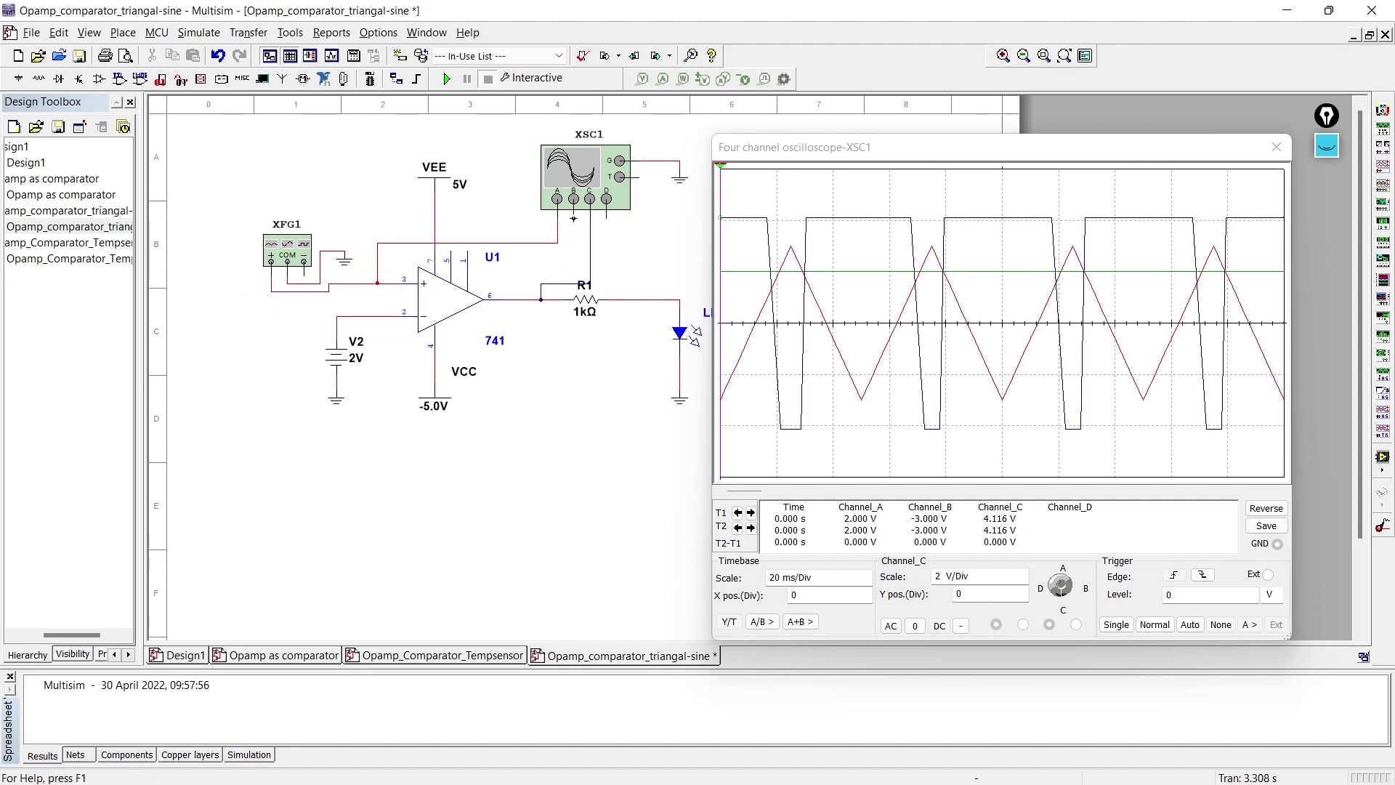
key(ctrl+z)
Change the colour of the oscilloscope's channel B wire to green
right_click(465, 234)
click(494, 261)
click(834, 303)
click(768, 314)
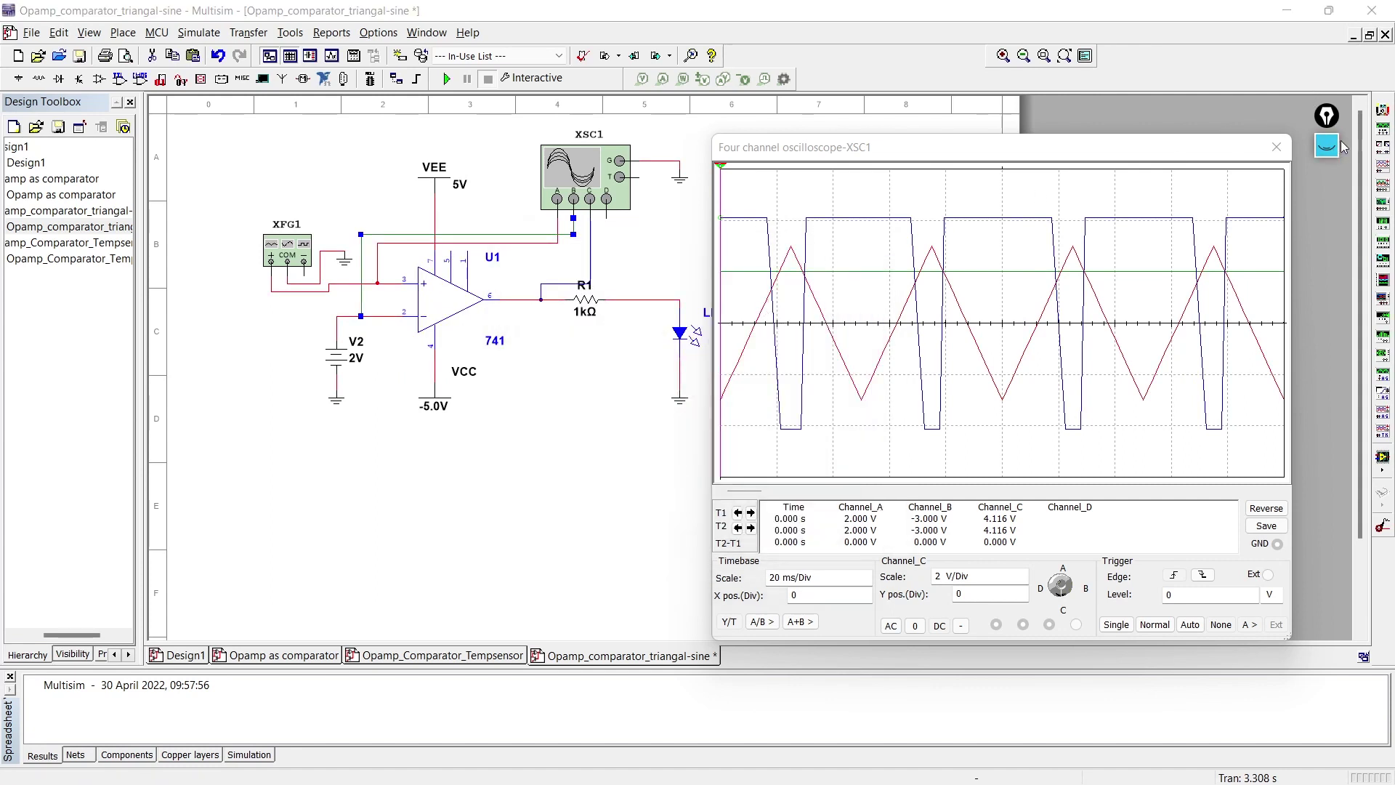
Run the simulation for a few seconds and stop it, showing the triangle-wave traces from the start of the run
click(447, 79)
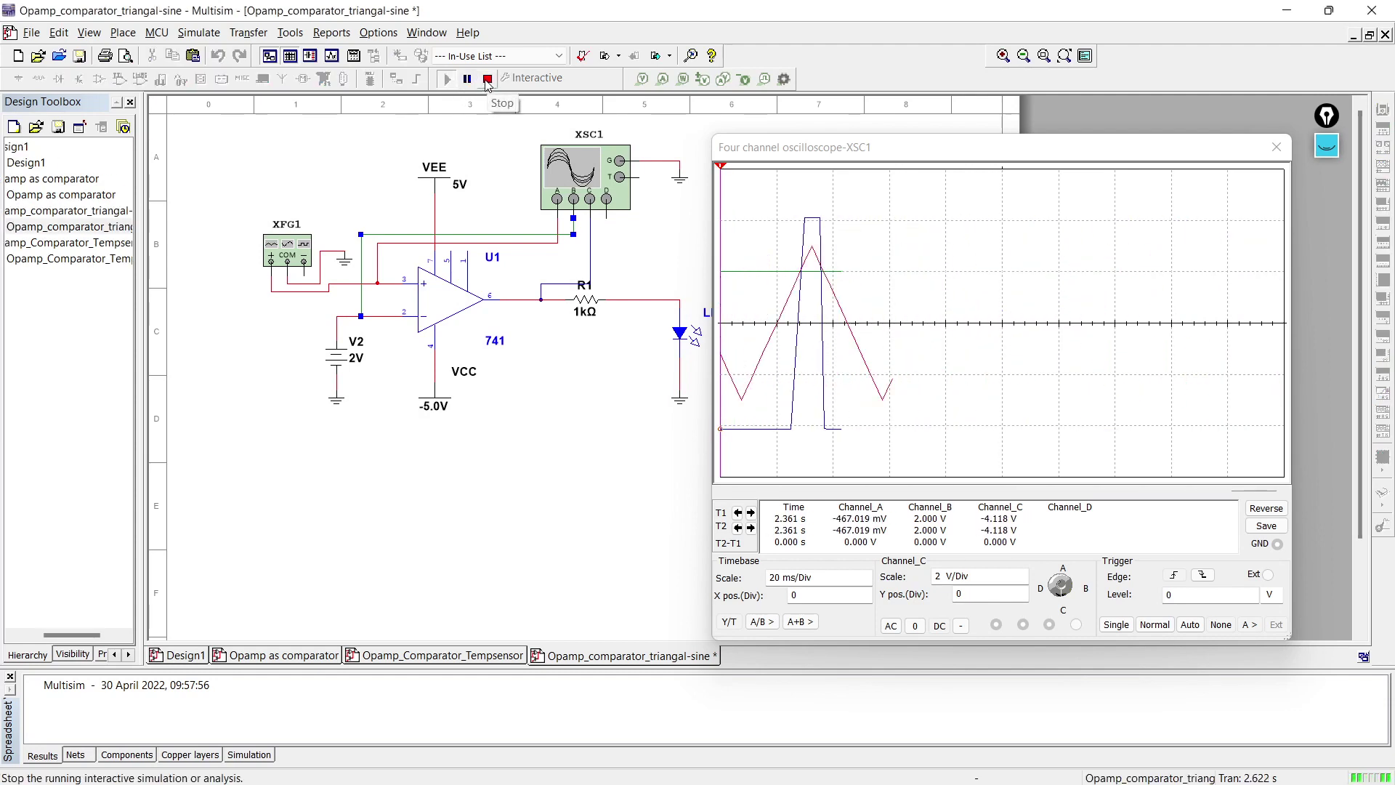
click(487, 80)
With the pen, mark V2 with an arrow to the inverting input, draw circled minus signs above the reference trace, and circle the non-inverting input
click(1327, 116)
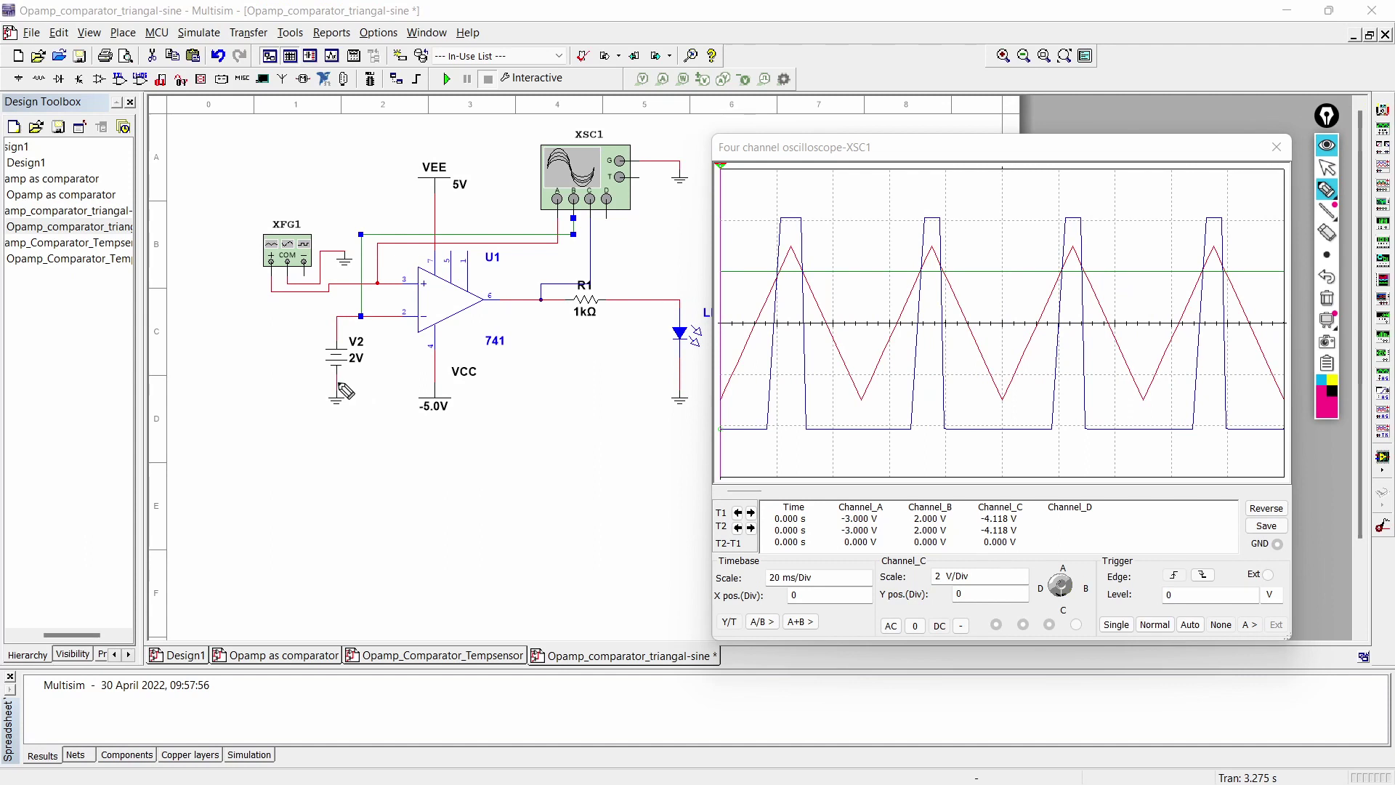
drag(338, 383, 404, 327)
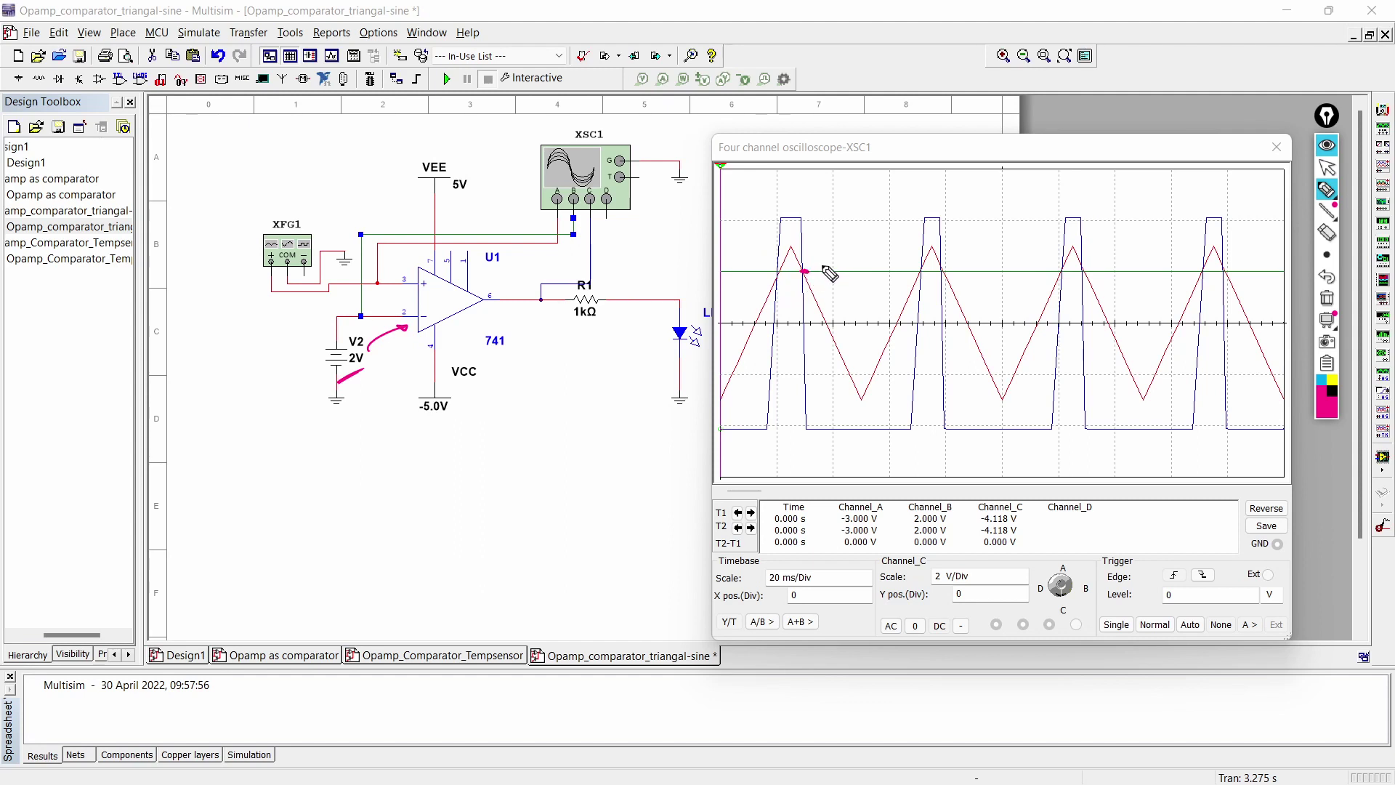
mouse_move(831, 272)
mouse_down()
mouse_move(832, 258)
mouse_move(904, 256)
mouse_up()
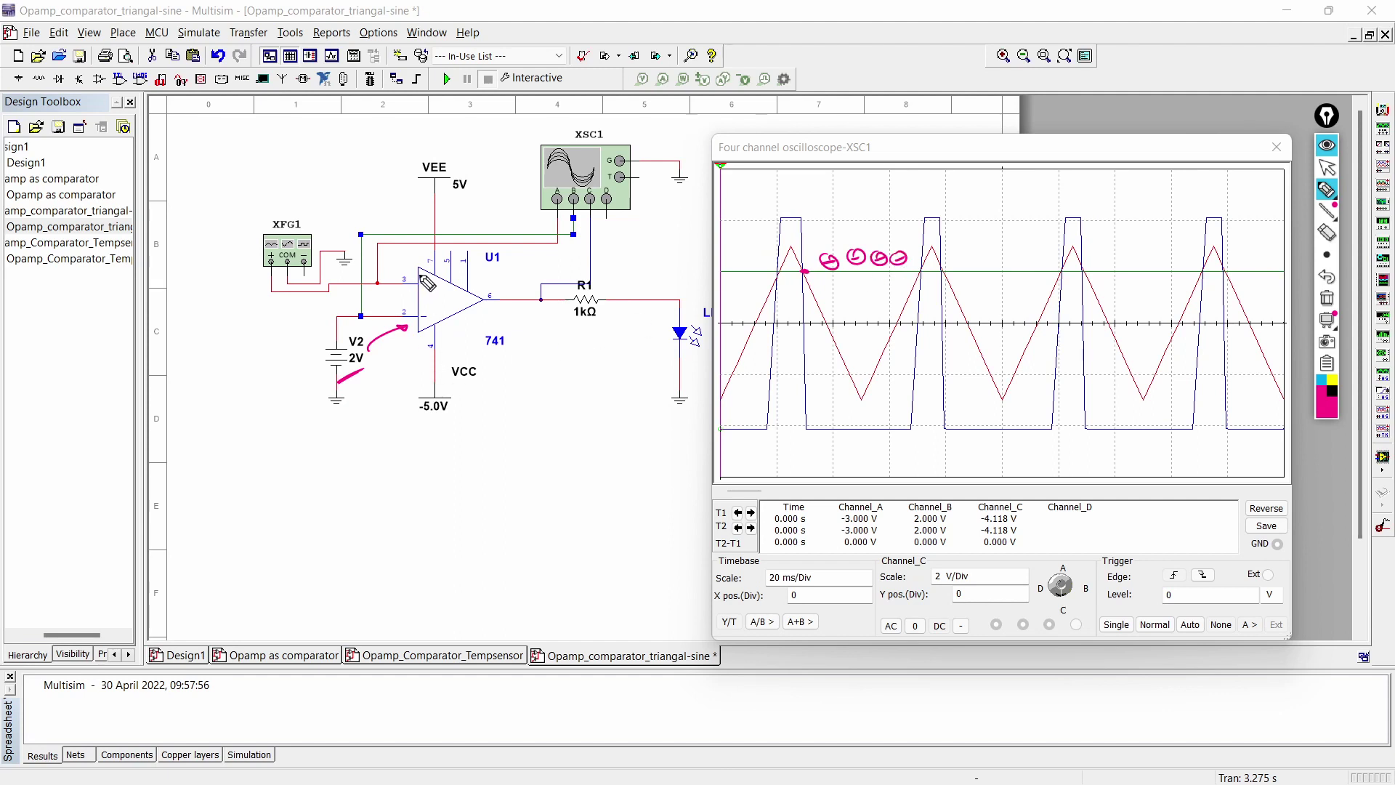
drag(428, 284, 421, 273)
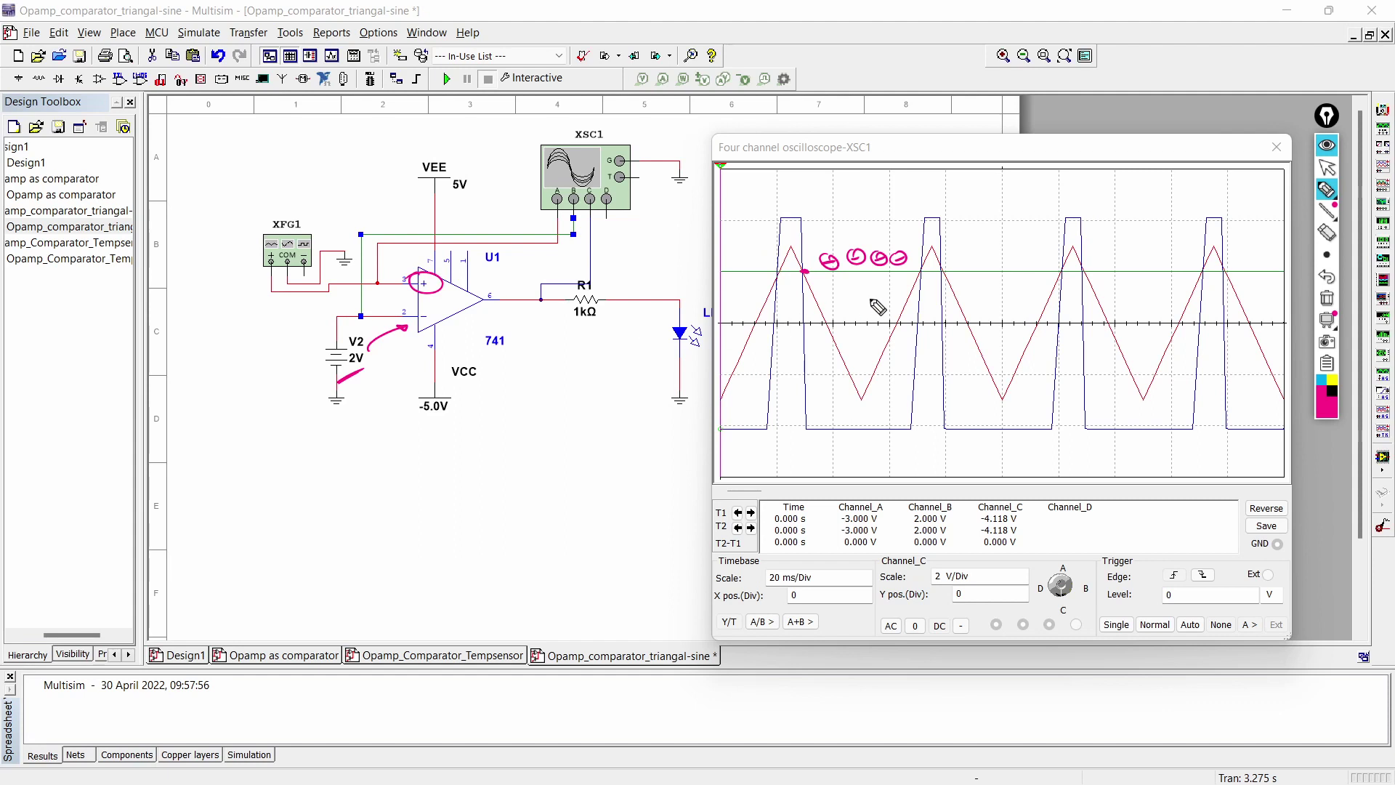
Draw plus signs along the triangle trace, circle the -5.0V supply with an arrow to the output, and write -5V below the low output
mouse_move(818, 290)
mouse_down()
mouse_move(854, 347)
mouse_move(912, 310)
mouse_up()
mouse_move(465, 387)
mouse_down()
mouse_move(449, 401)
mouse_move(552, 349)
mouse_up()
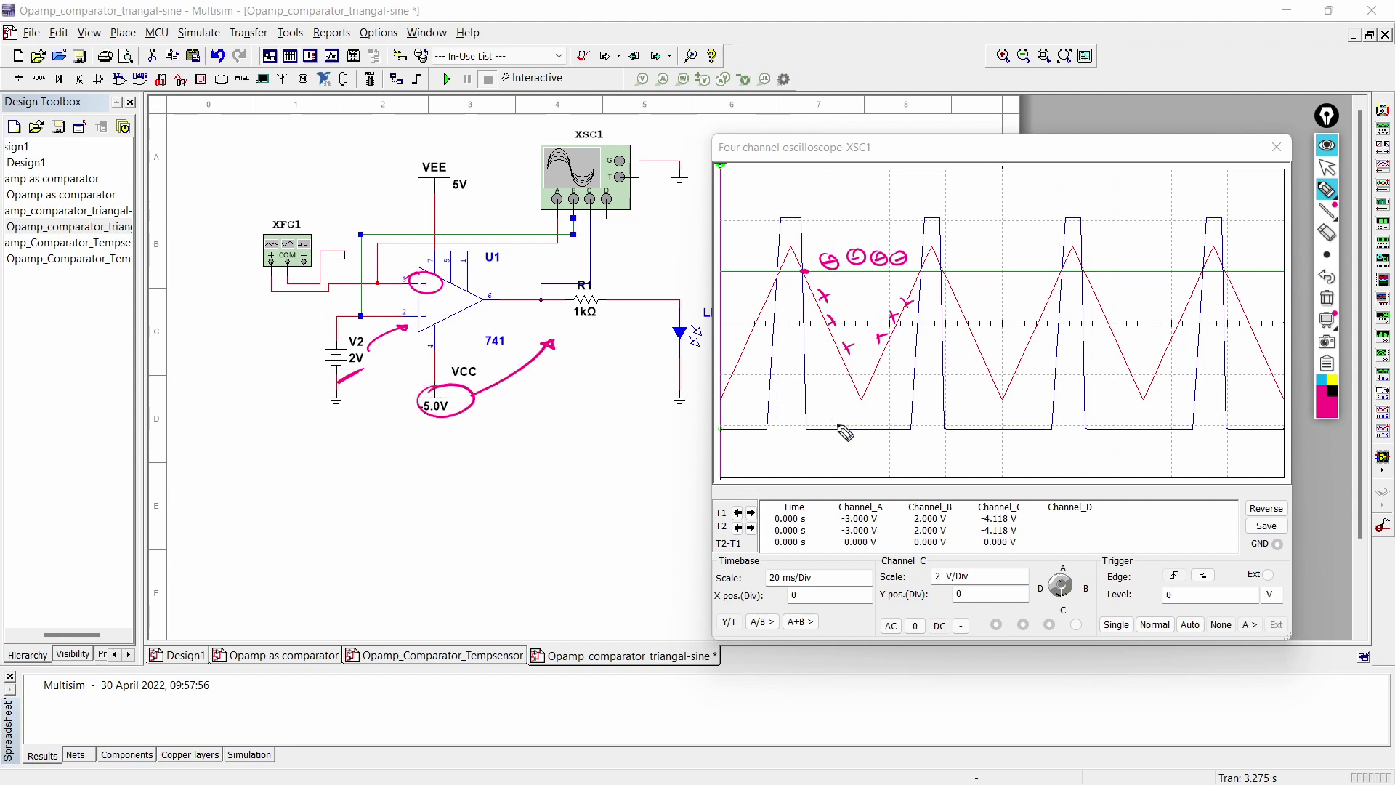
mouse_move(843, 441)
mouse_down()
mouse_move(876, 438)
mouse_move(877, 453)
mouse_up()
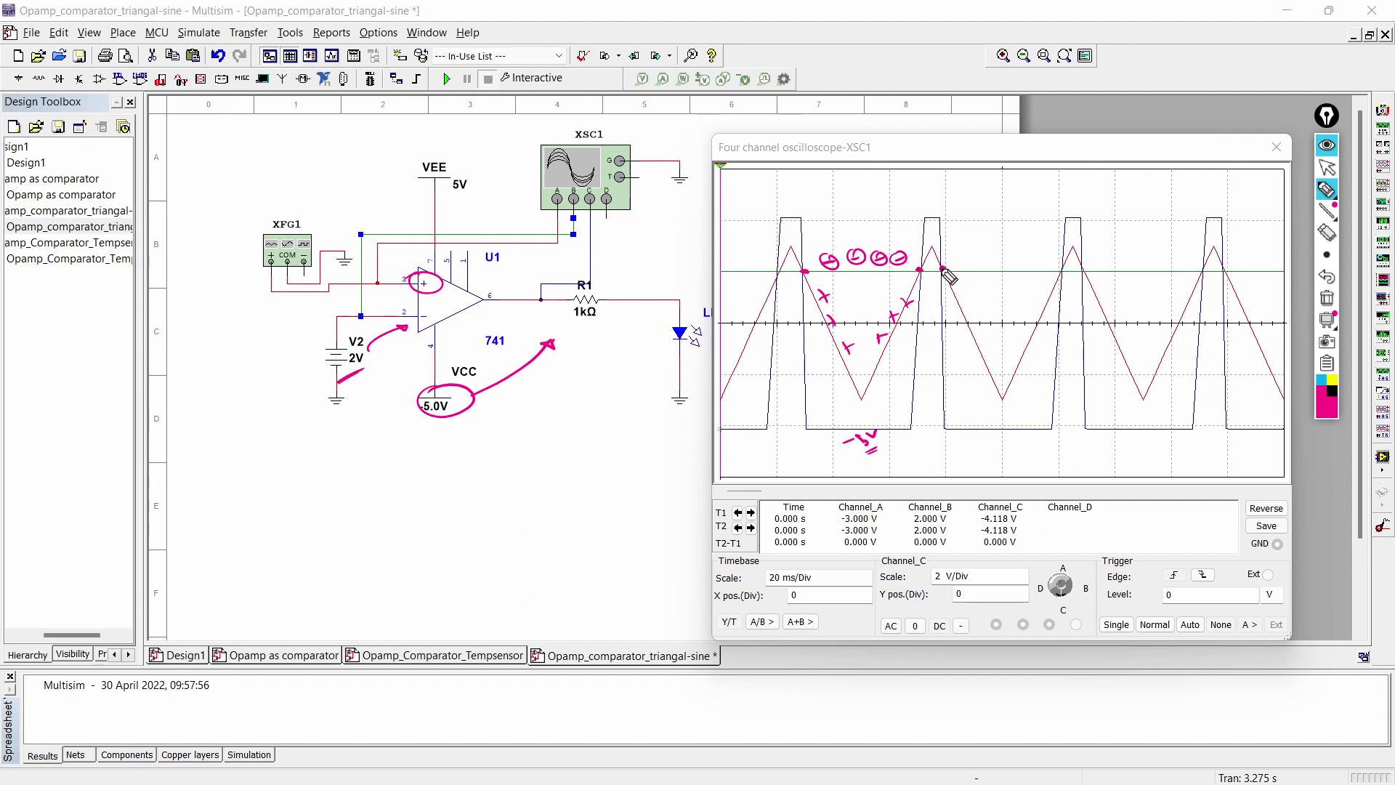
Draw an arrow to the triangle's second peak, mark both op-amp inputs, and circle VEE's 5V with an arrow toward the output
drag(965, 232, 940, 250)
drag(411, 295, 442, 287)
drag(405, 335, 430, 323)
mouse_move(476, 178)
mouse_down()
mouse_move(449, 198)
mouse_move(527, 231)
mouse_up()
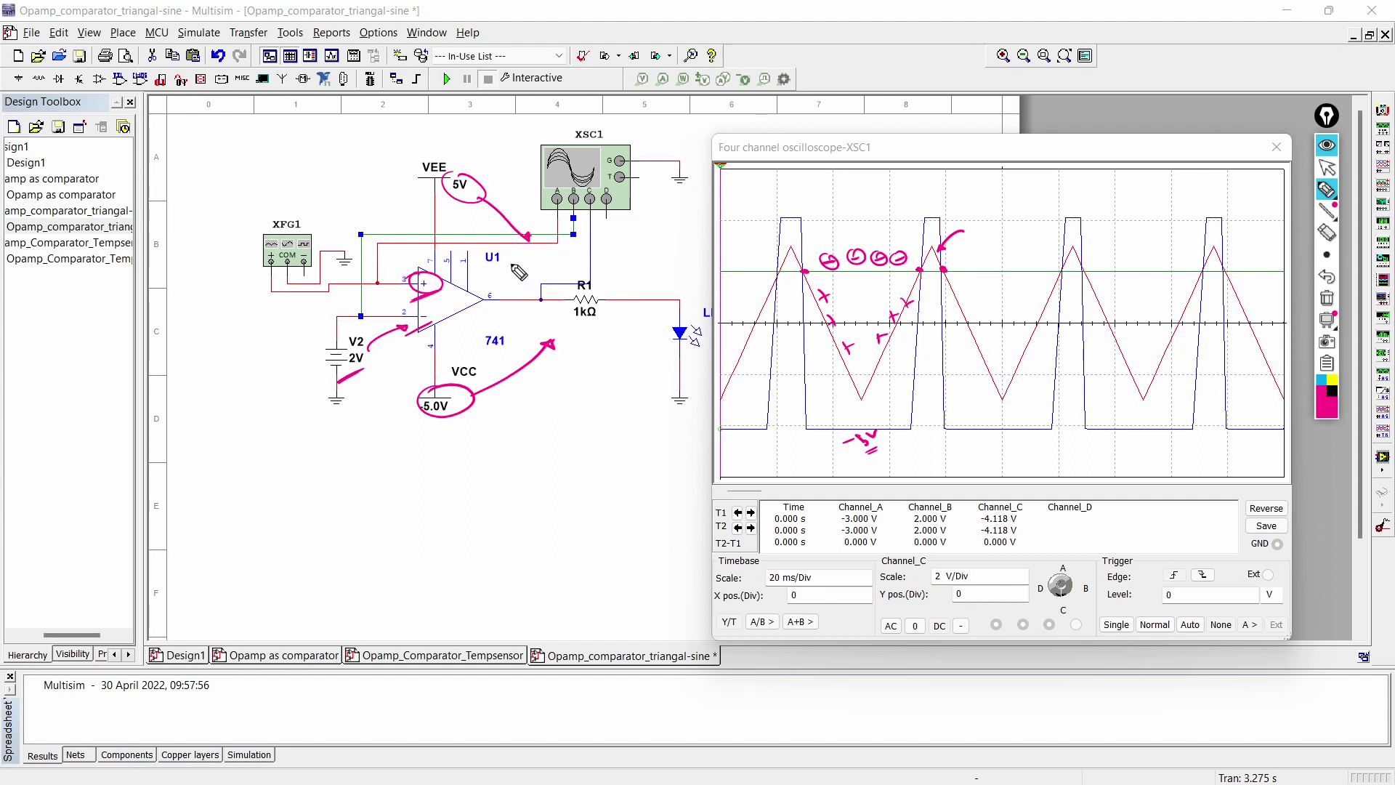
Write +5V above the second high output pulse, then clear the pen annotations
drag(932, 203, 945, 197)
mouse_move(956, 189)
mouse_down()
mouse_move(948, 205)
mouse_move(967, 186)
mouse_up()
drag(942, 208, 965, 206)
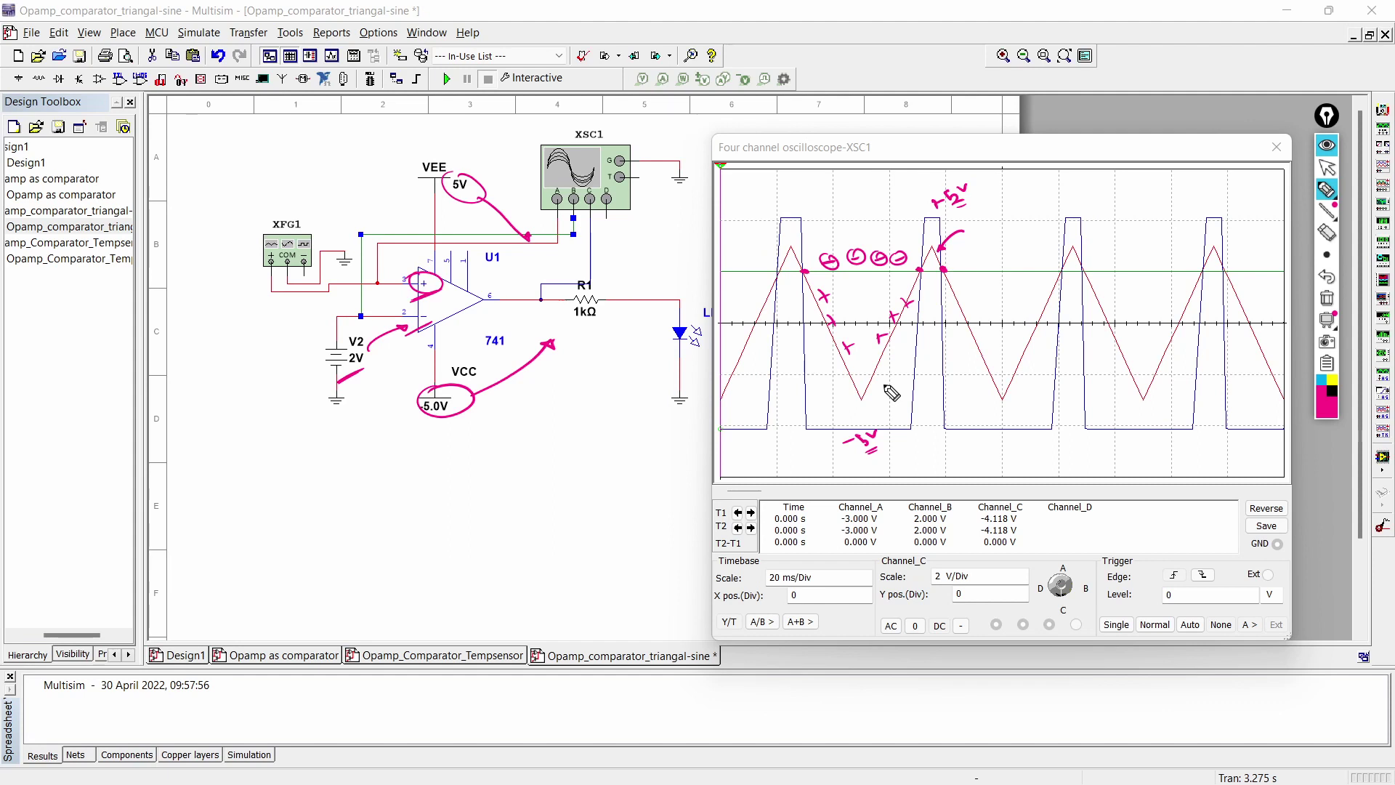
key(Escape)
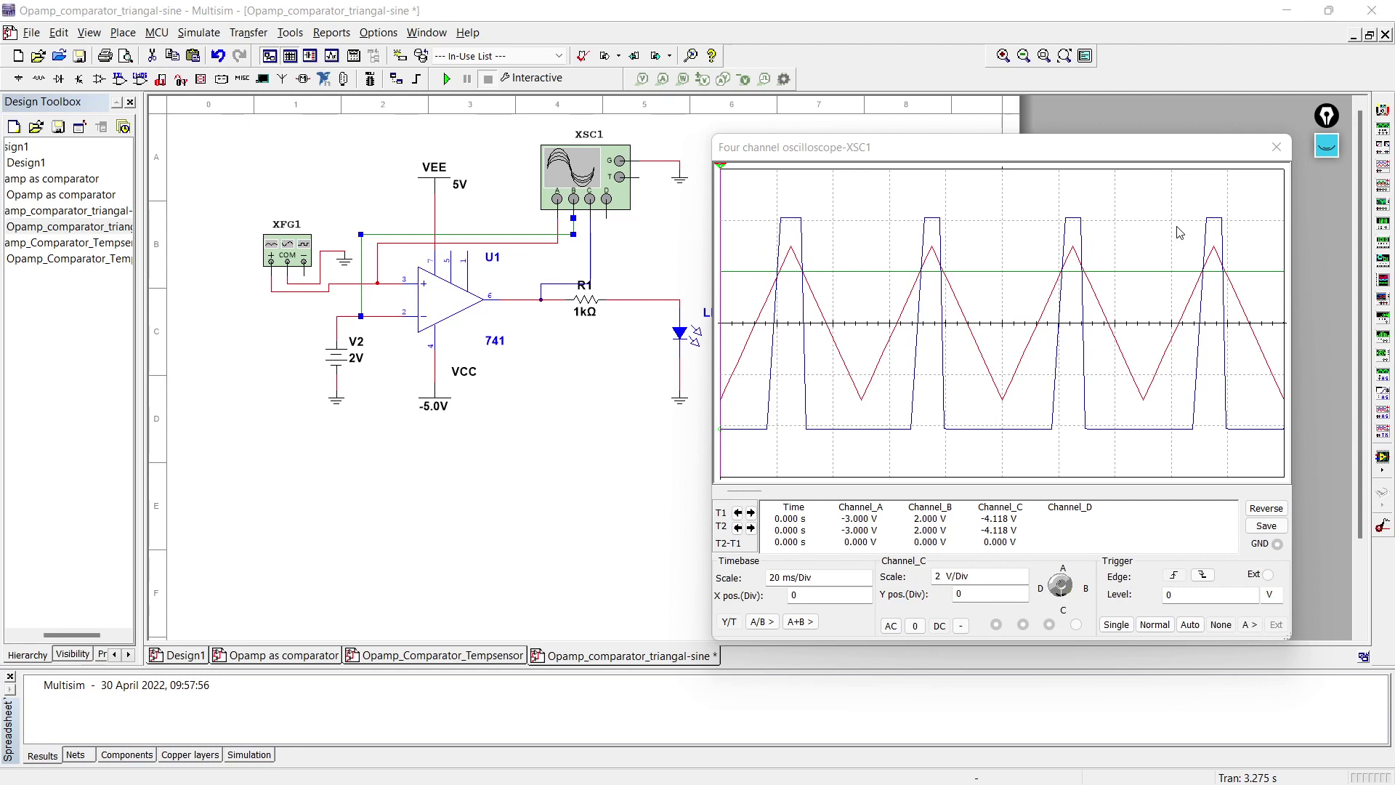
Close the oscilloscope window and set function generator XFG1 to a sine wave
click(1276, 147)
double_click(294, 253)
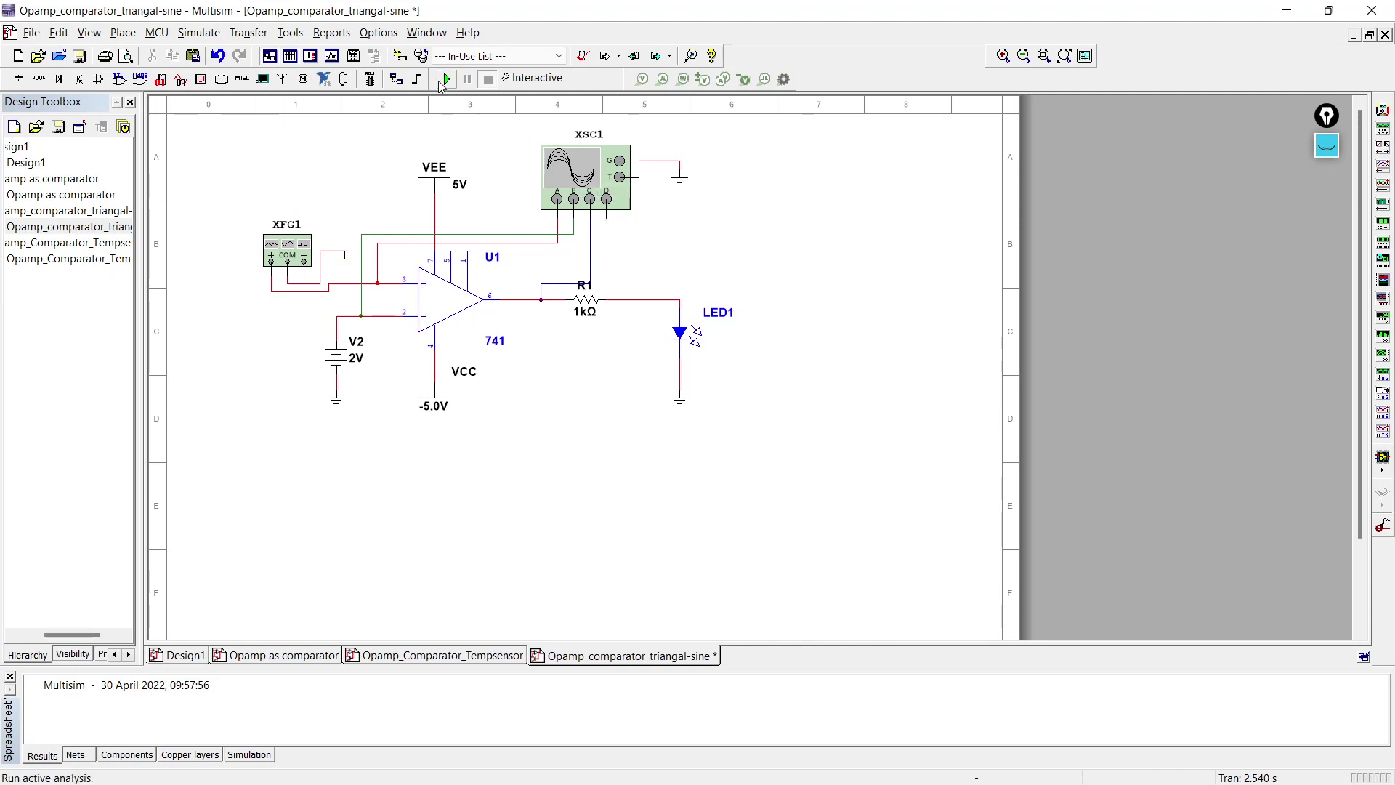
Run the simulation, open oscilloscope XSC1, and stop the run with the sine-wave traces displayed
click(446, 79)
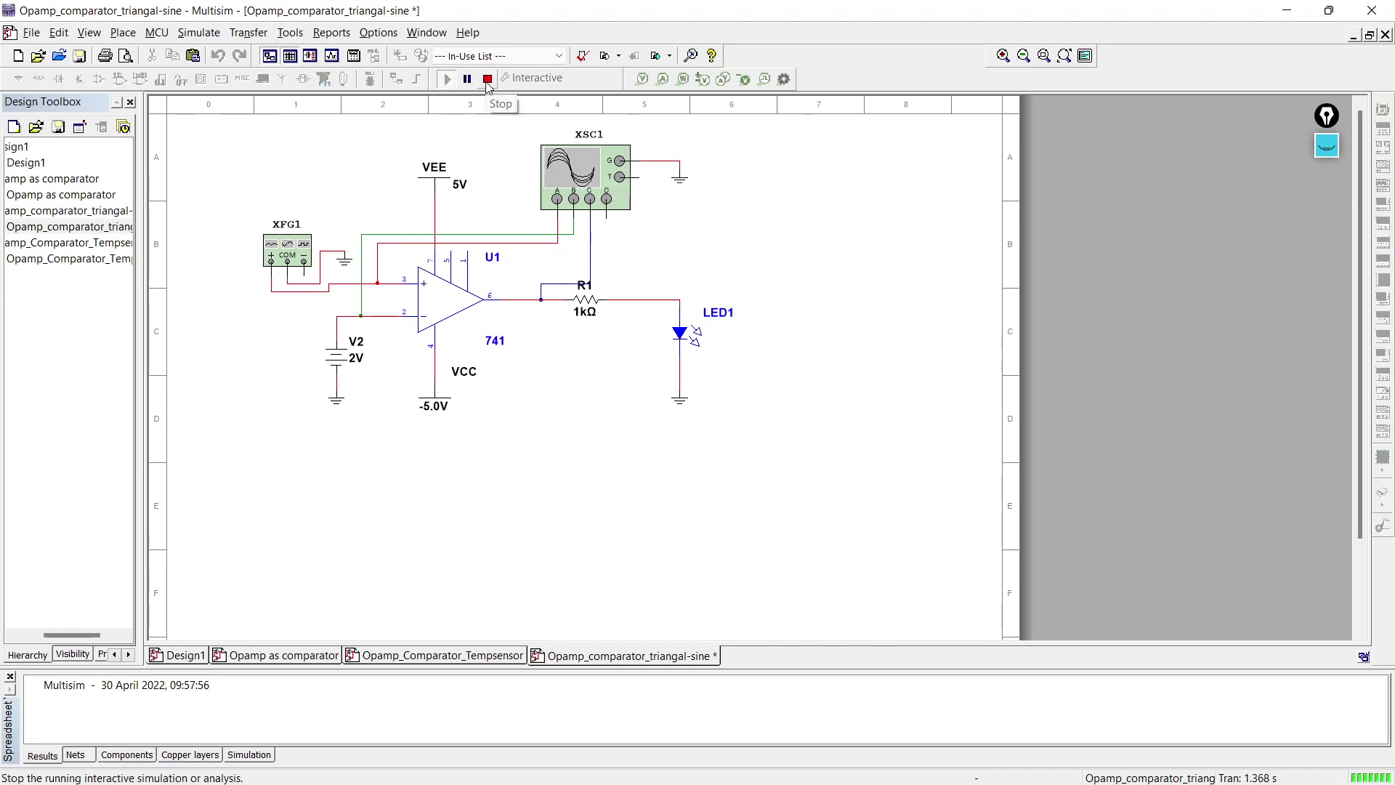
double_click(581, 174)
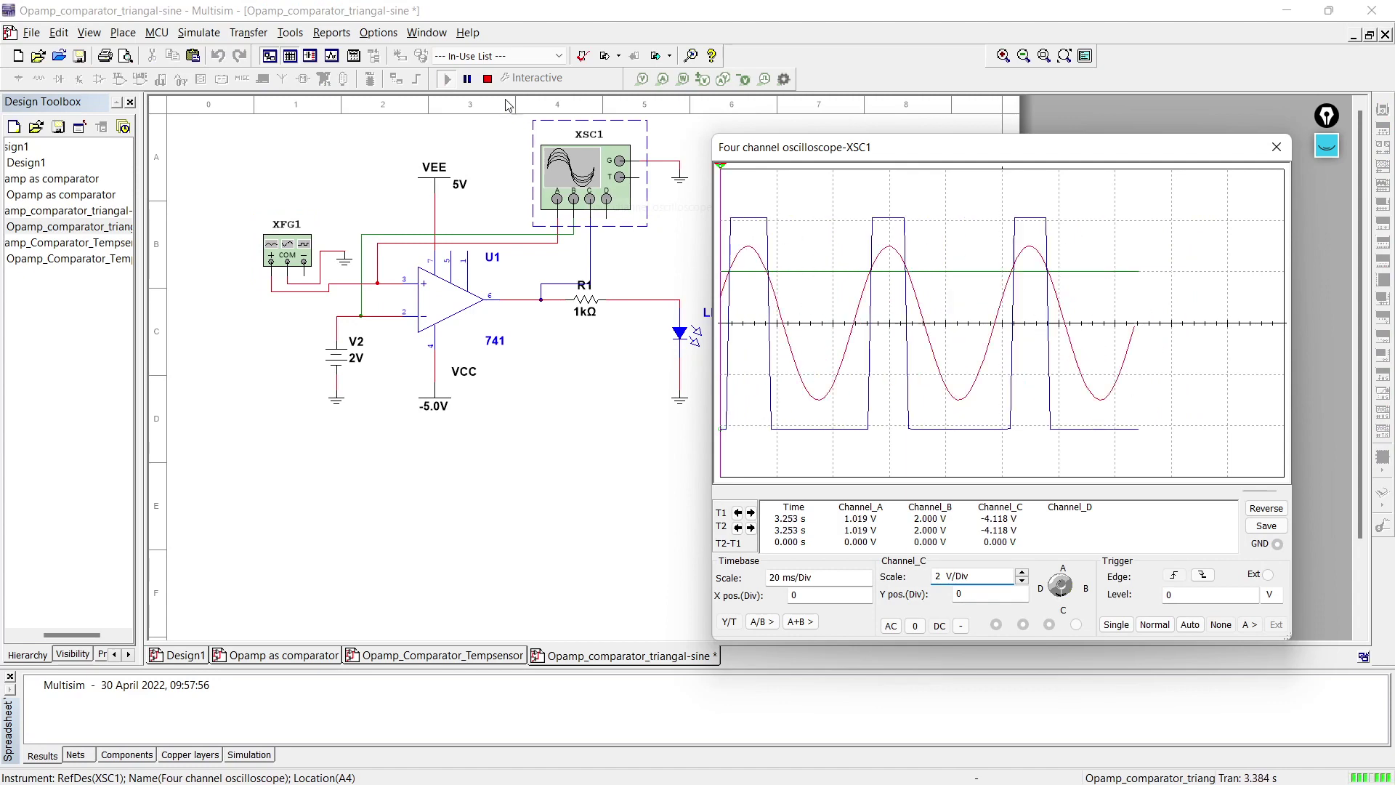
click(1270, 494)
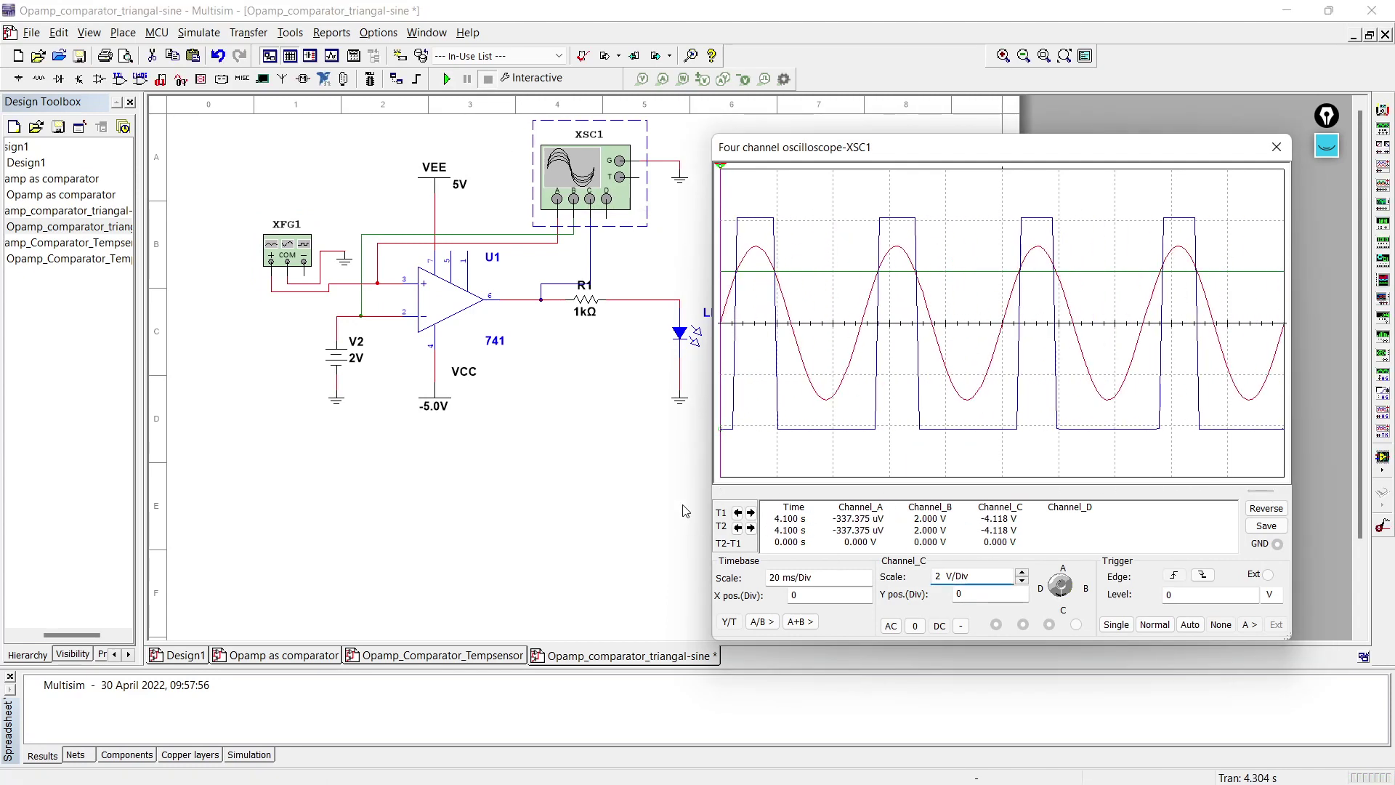
With the pen, mark the first crossing, underline V2, circle the inverting input, and draw three circled minus signs above the reference trace
click(1327, 145)
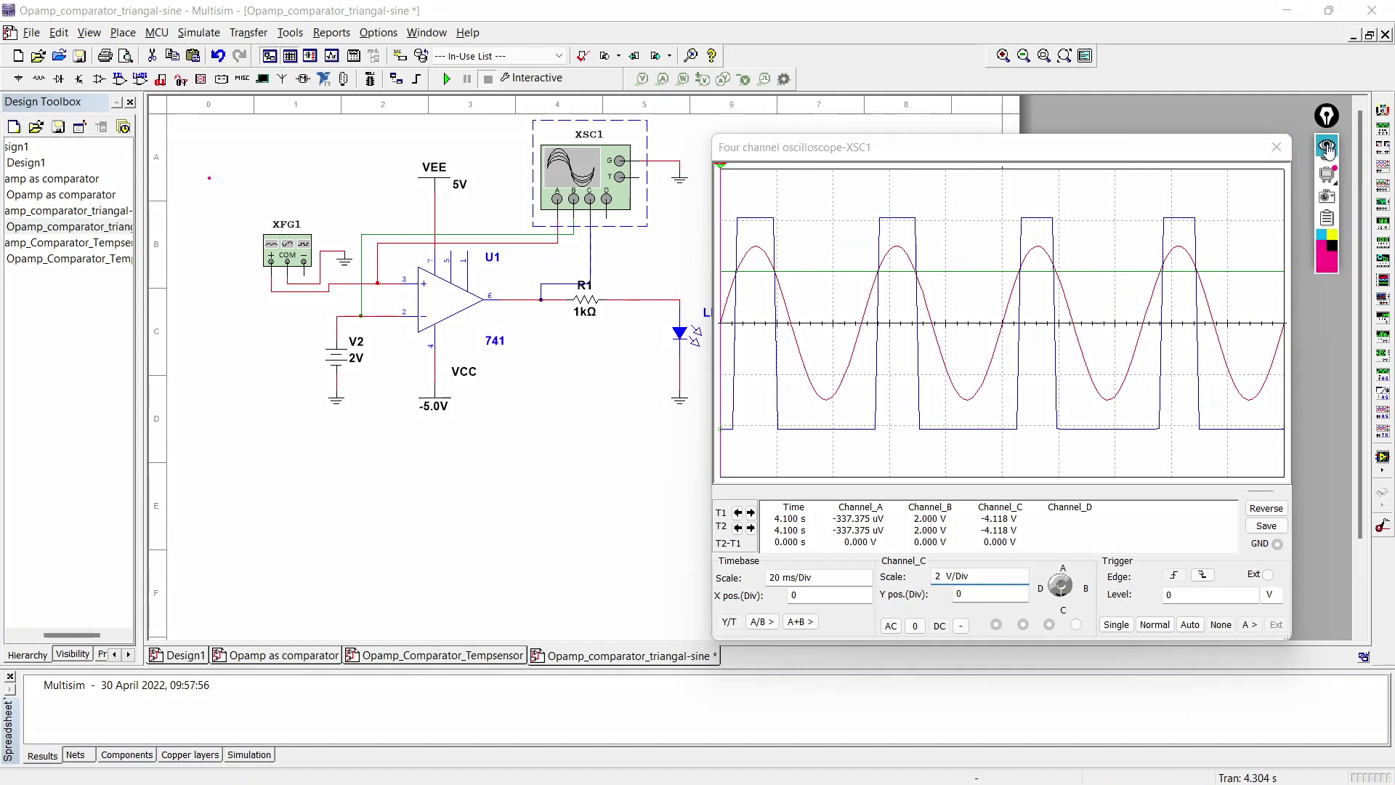
click(776, 272)
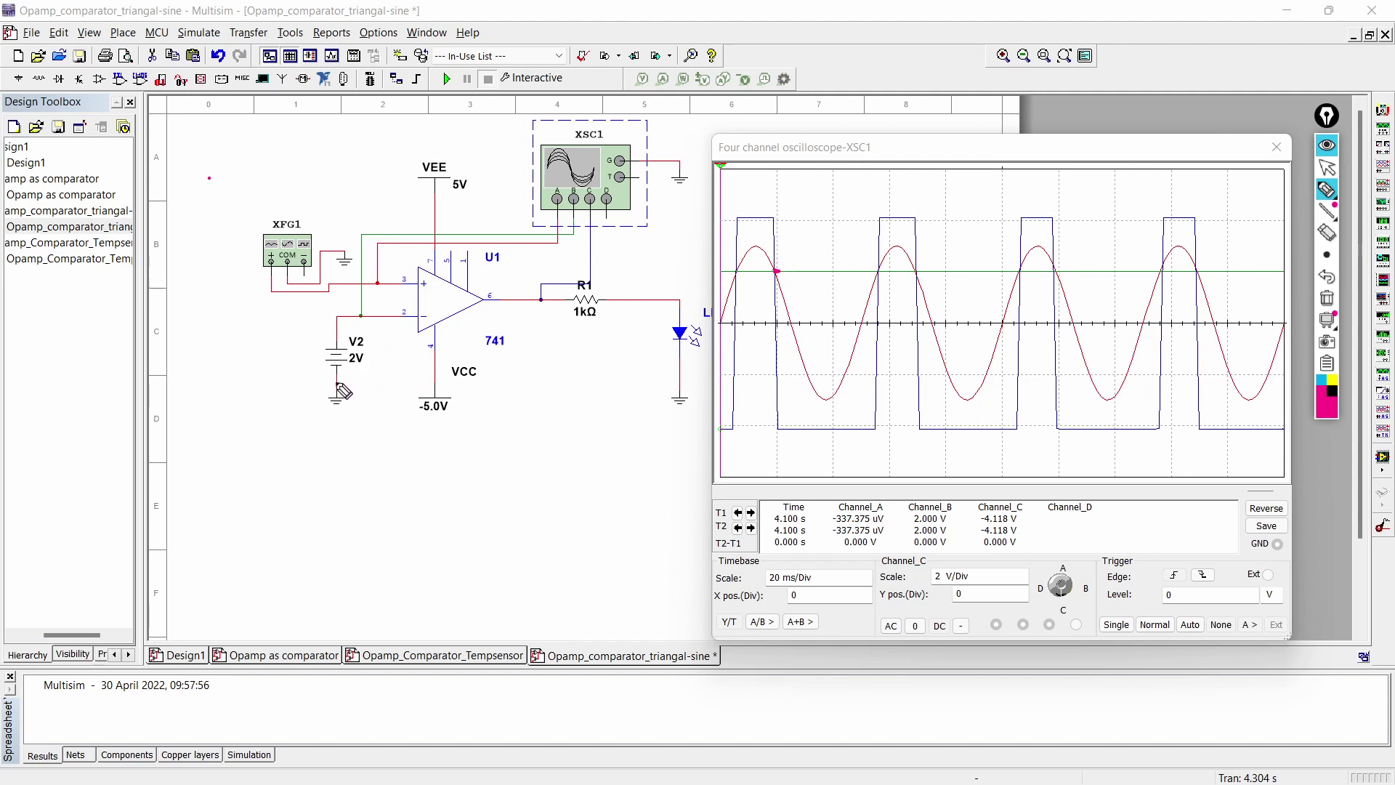
drag(332, 390, 371, 368)
mouse_move(424, 319)
mouse_down()
mouse_move(408, 305)
mouse_move(433, 319)
mouse_up()
drag(799, 268, 858, 255)
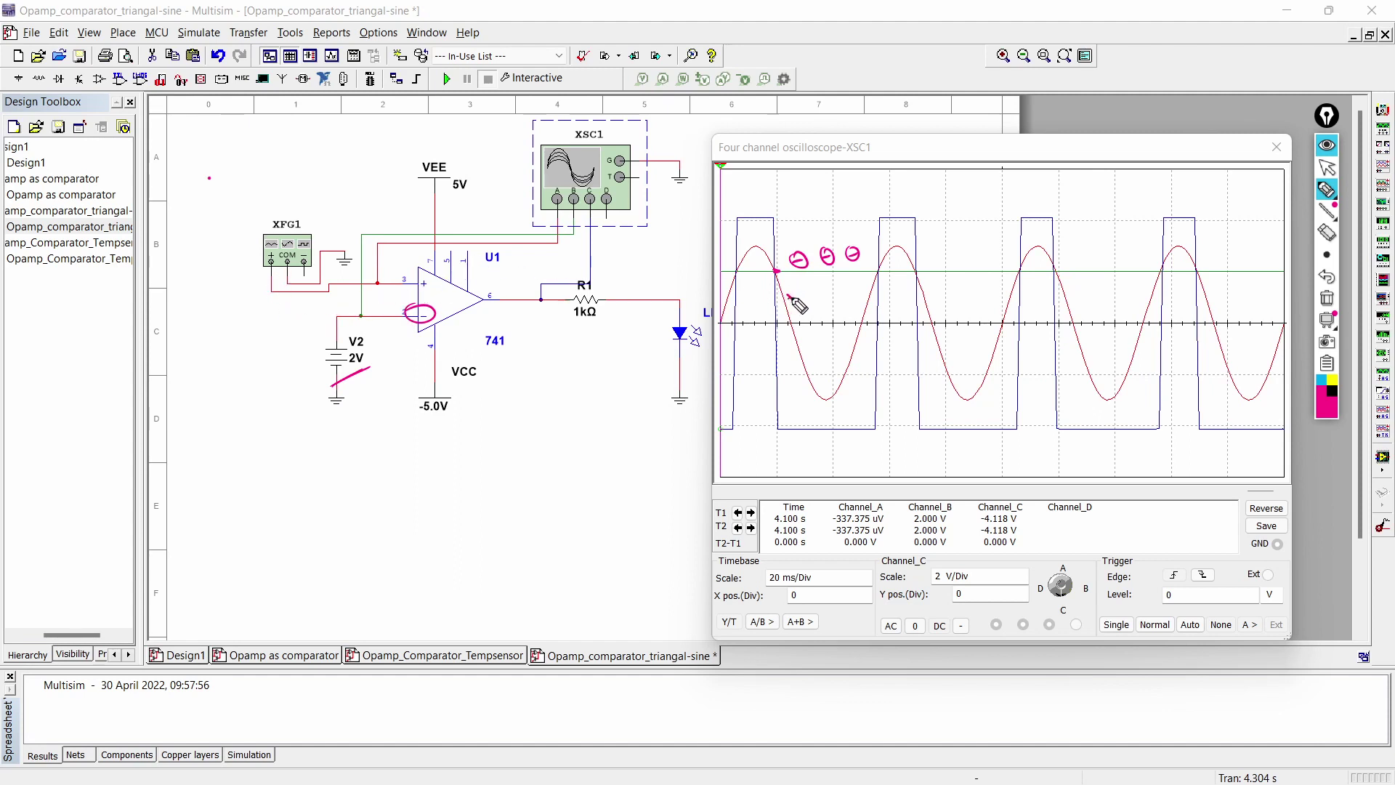
Draw circled plus signs along the sine trace, circle the -5.0V supply with an arrow to the output, and bracket the low output level
mouse_move(792, 298)
mouse_down()
mouse_move(816, 340)
mouse_move(865, 290)
mouse_move(862, 328)
mouse_move(856, 319)
mouse_up()
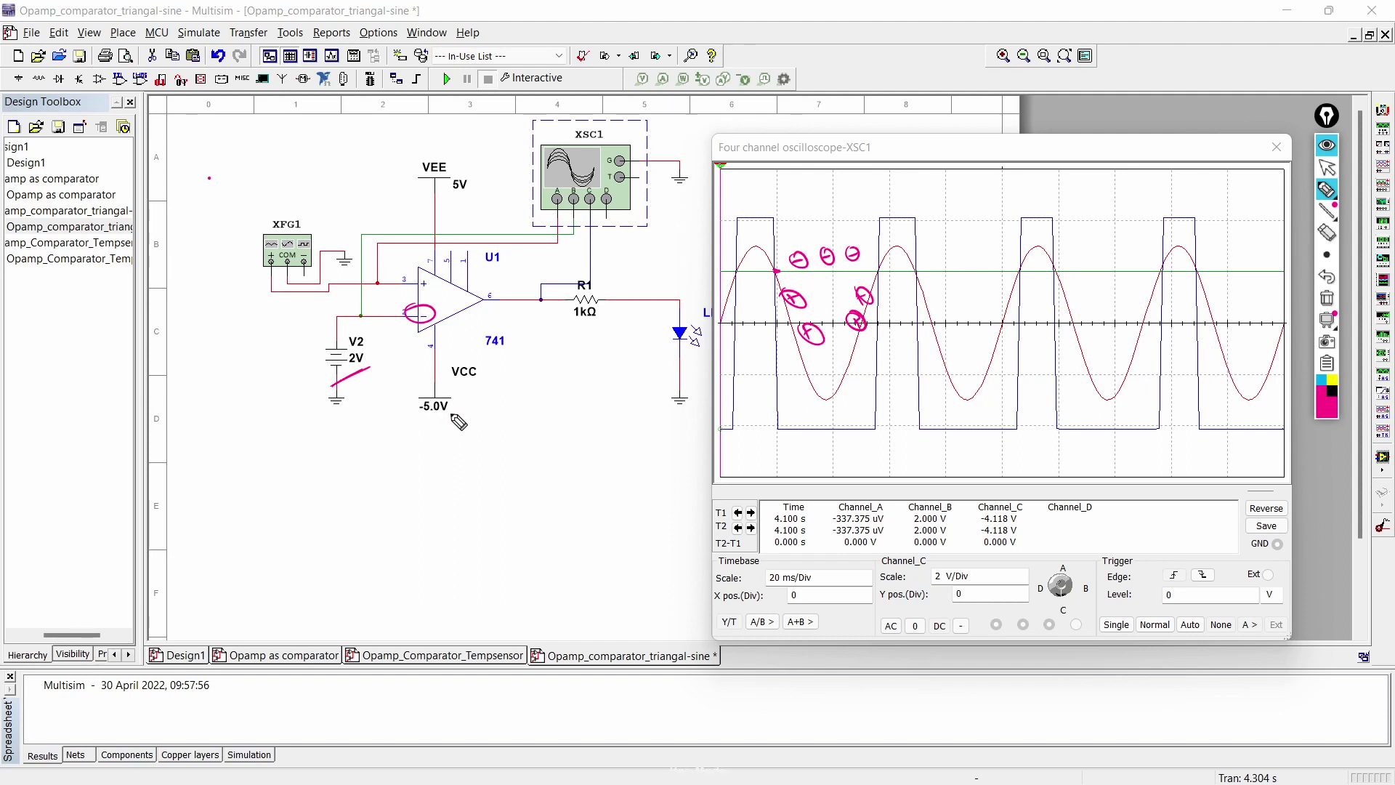
drag(457, 393, 564, 337)
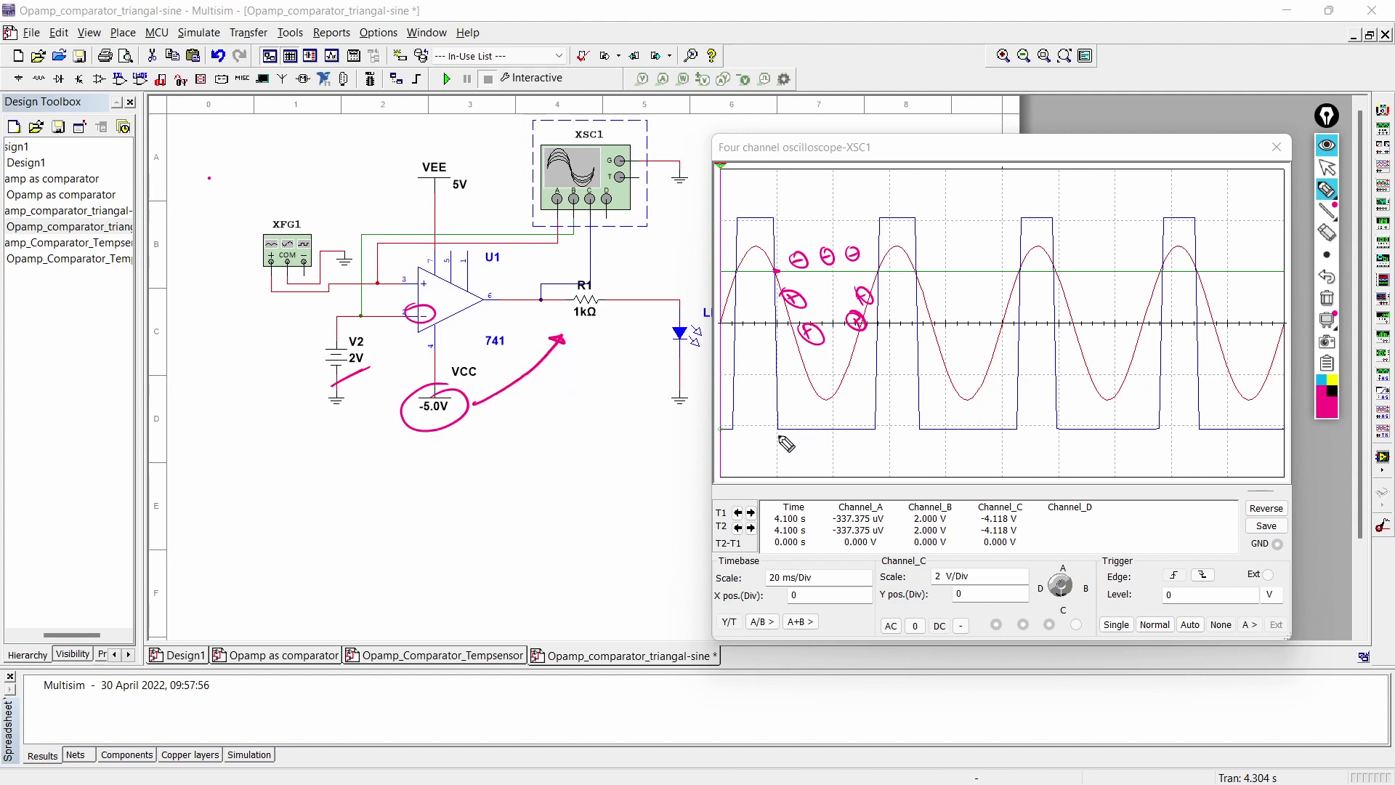
mouse_move(775, 428)
mouse_down()
mouse_move(874, 426)
mouse_move(878, 404)
mouse_move(877, 430)
mouse_move(785, 443)
mouse_move(771, 412)
mouse_up()
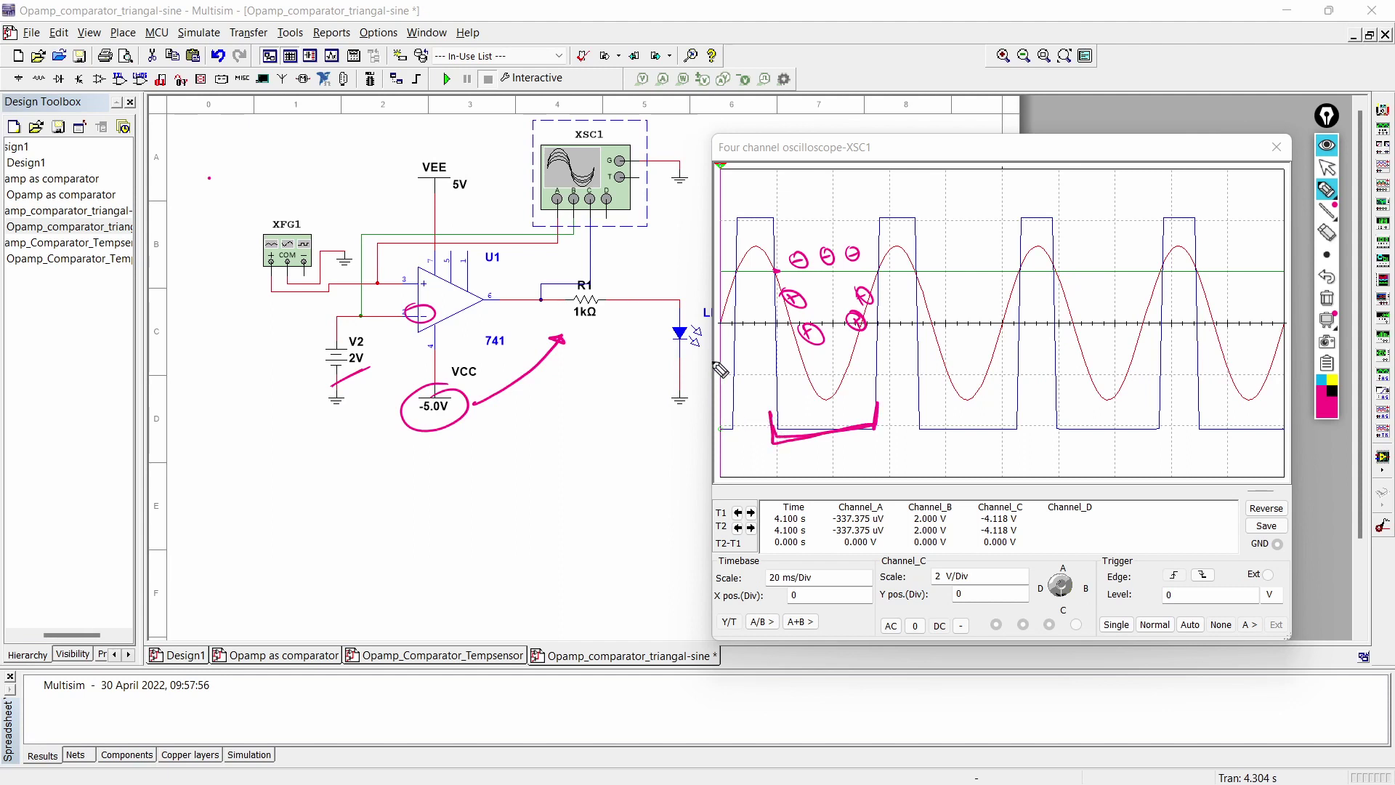
Mark the next two crossings, both op-amp inputs, the high output pulse between those crossings, and VEE with an arrow toward the output
click(880, 269)
click(919, 269)
drag(419, 278, 428, 284)
drag(422, 277, 423, 291)
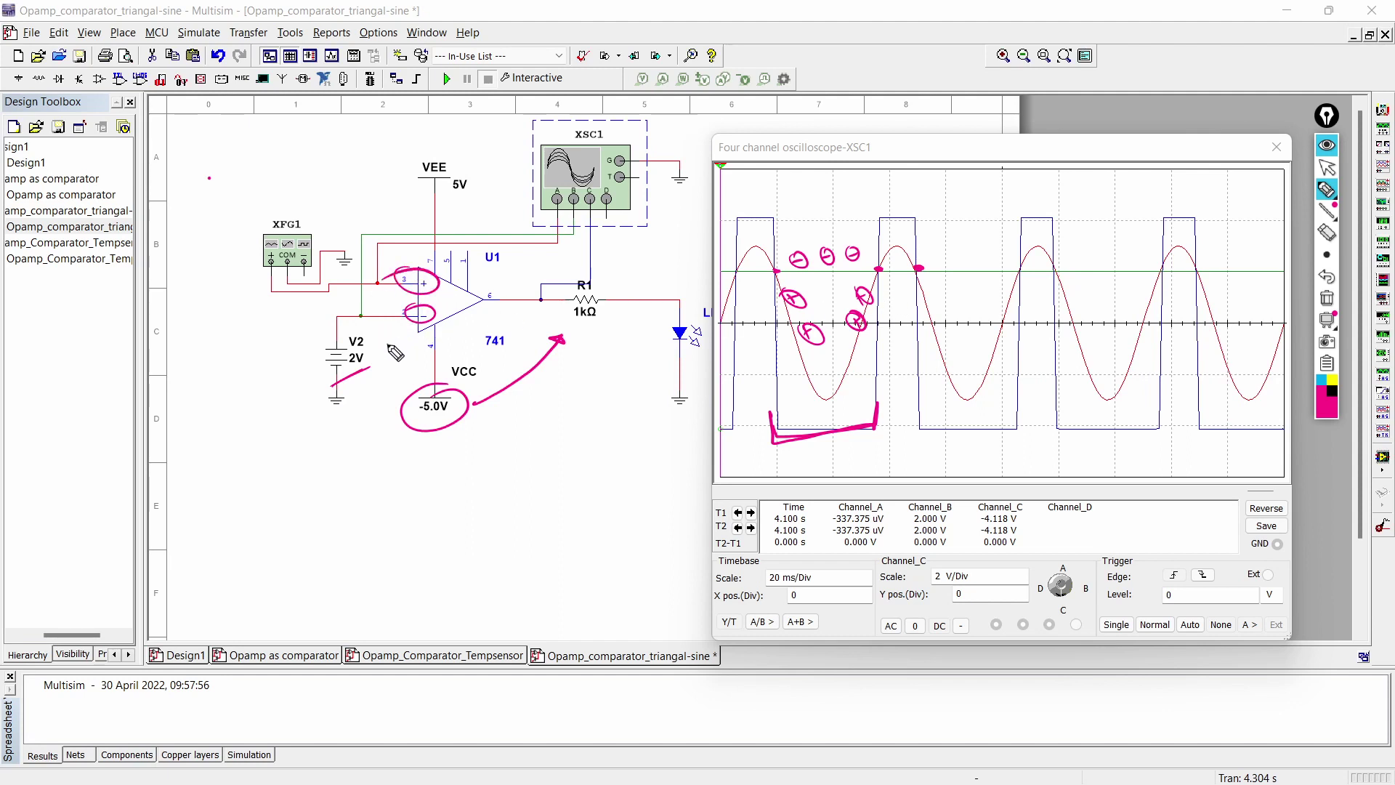
drag(387, 344, 412, 327)
drag(404, 330, 412, 335)
mouse_move(879, 240)
mouse_down()
mouse_move(913, 215)
mouse_move(915, 239)
mouse_up()
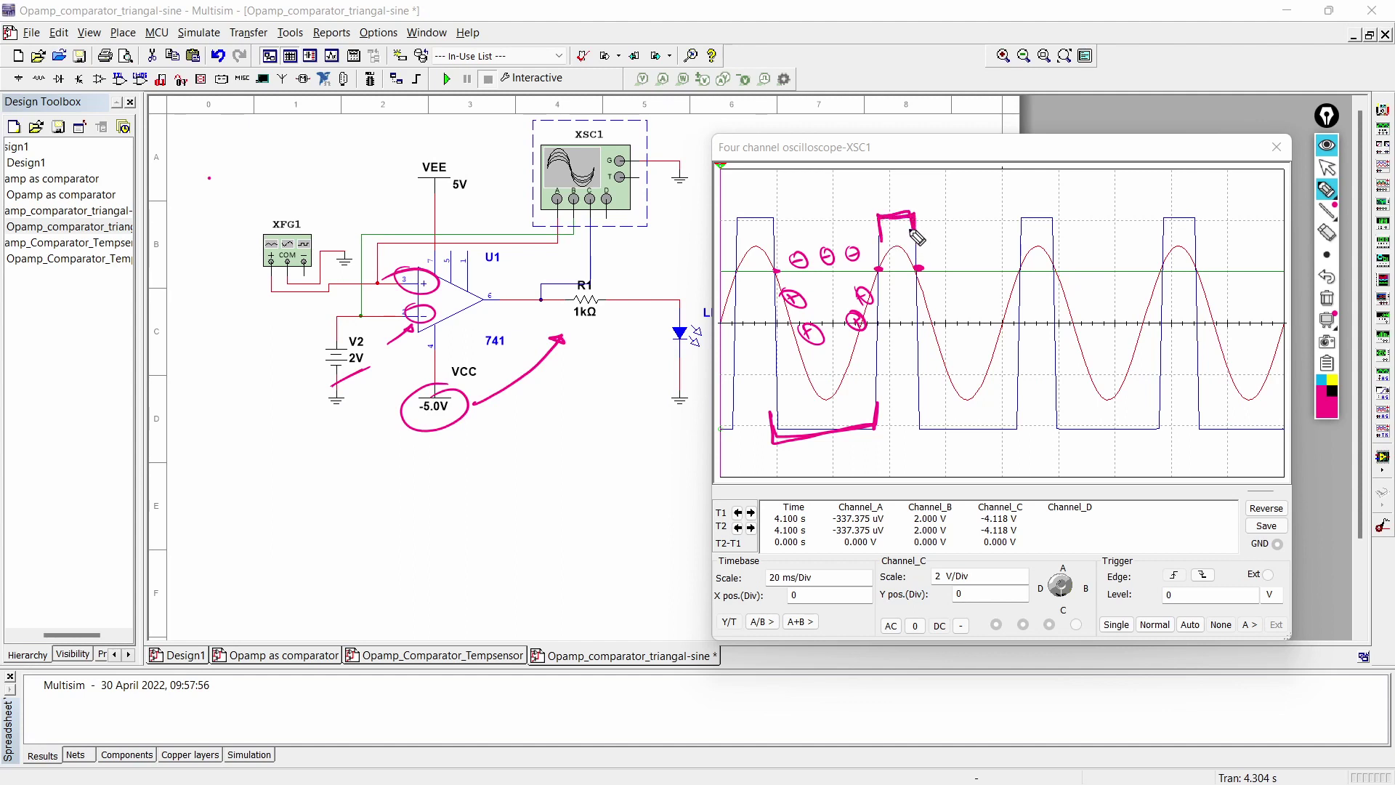
drag(433, 176, 520, 245)
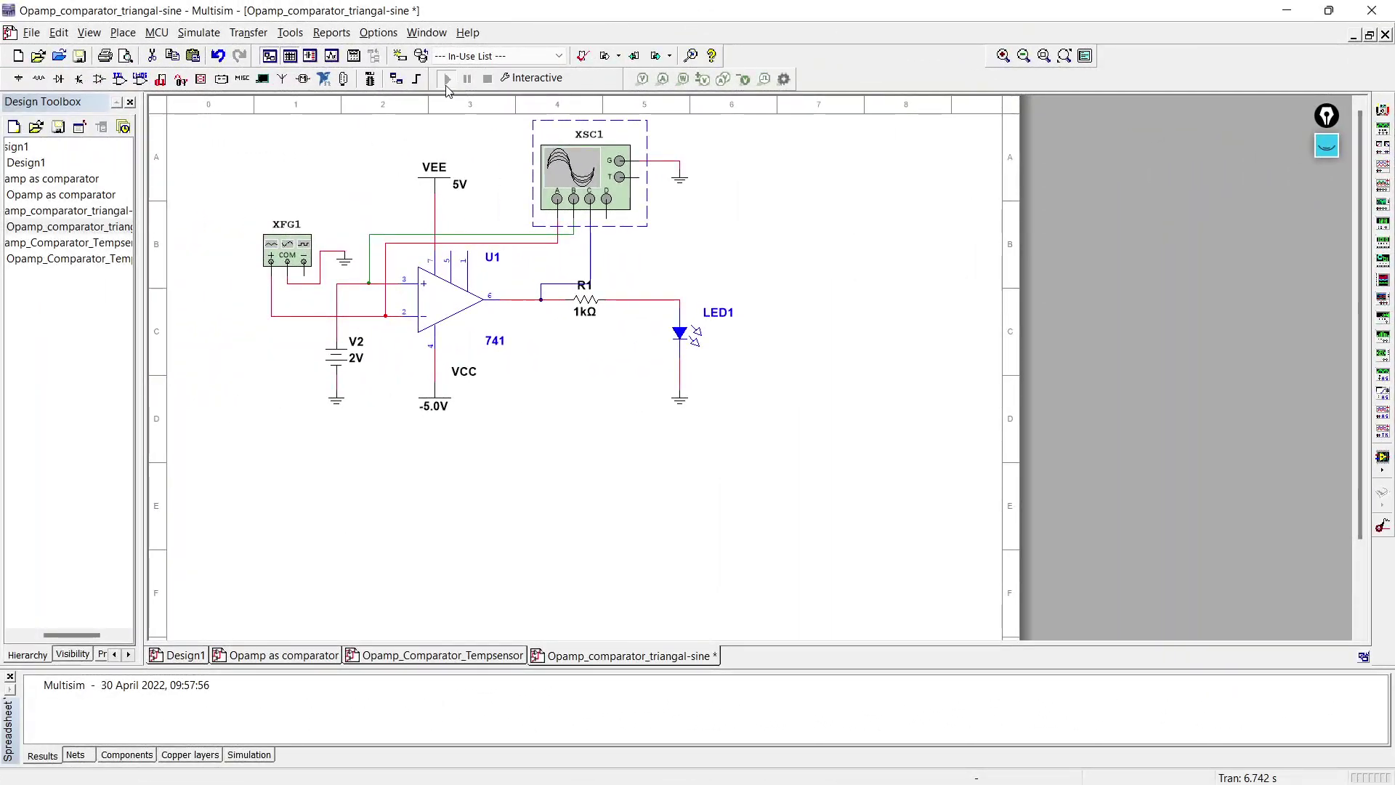
Simulate the circuit with its op-amp inputs swapped, stop it, and display the traces on XSC1 from the start of the run
click(447, 80)
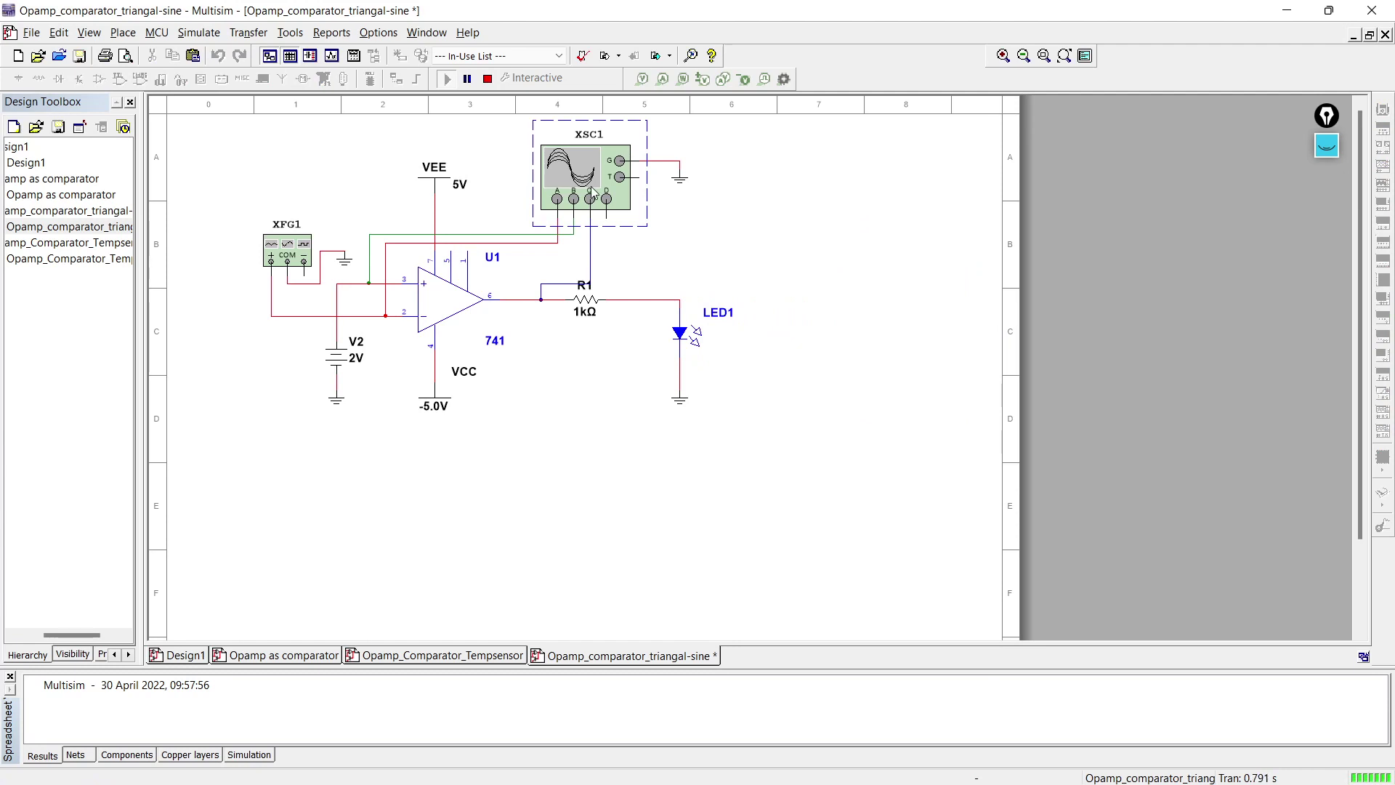
double_click(592, 193)
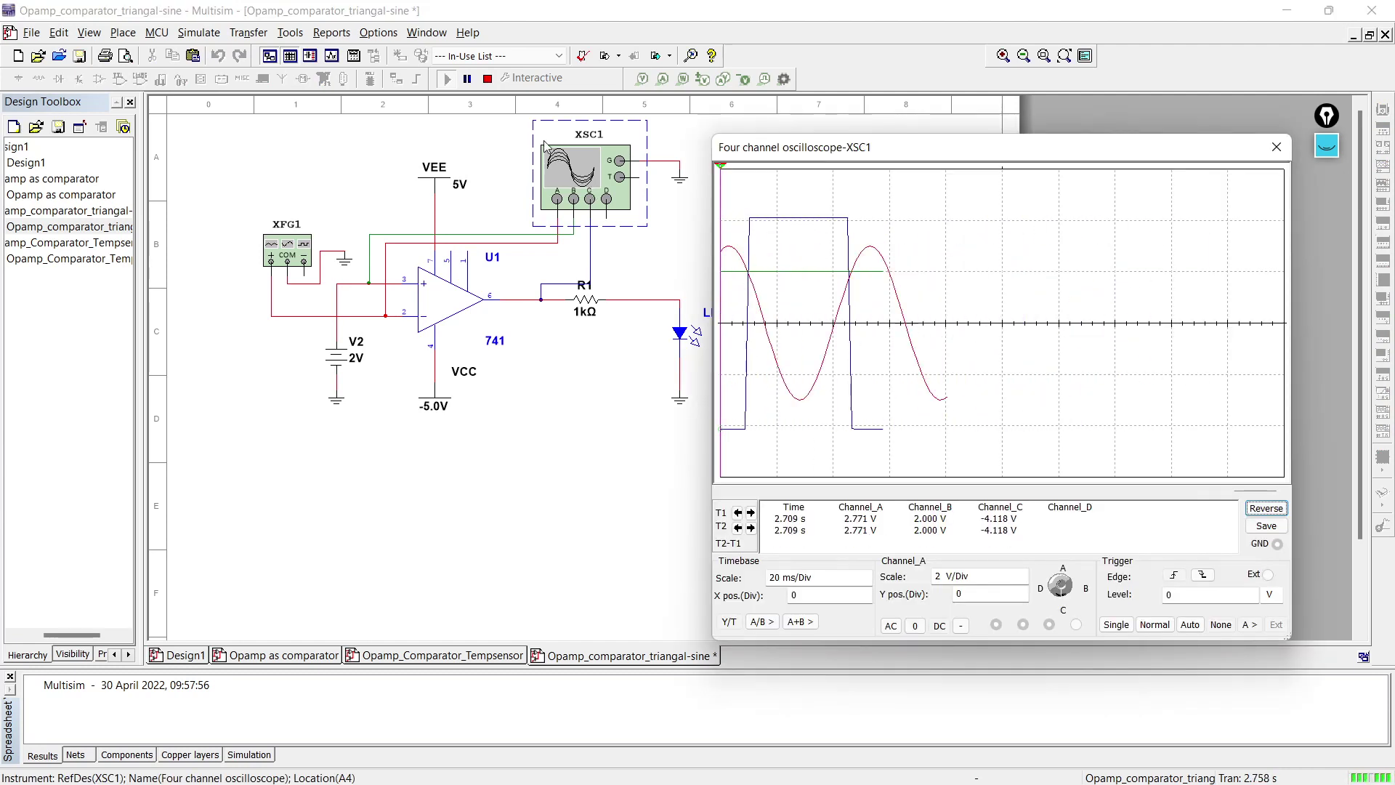
click(488, 78)
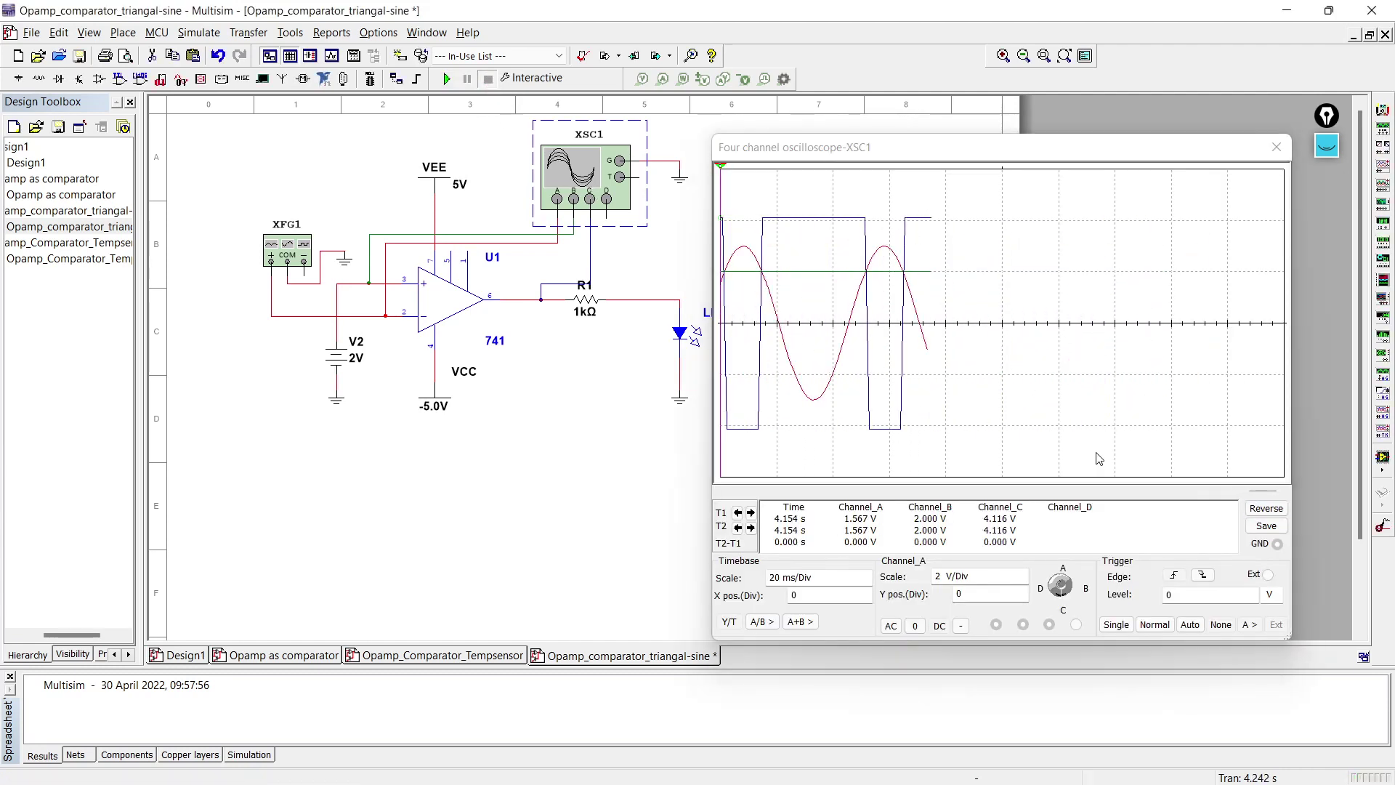
drag(1255, 488, 1197, 502)
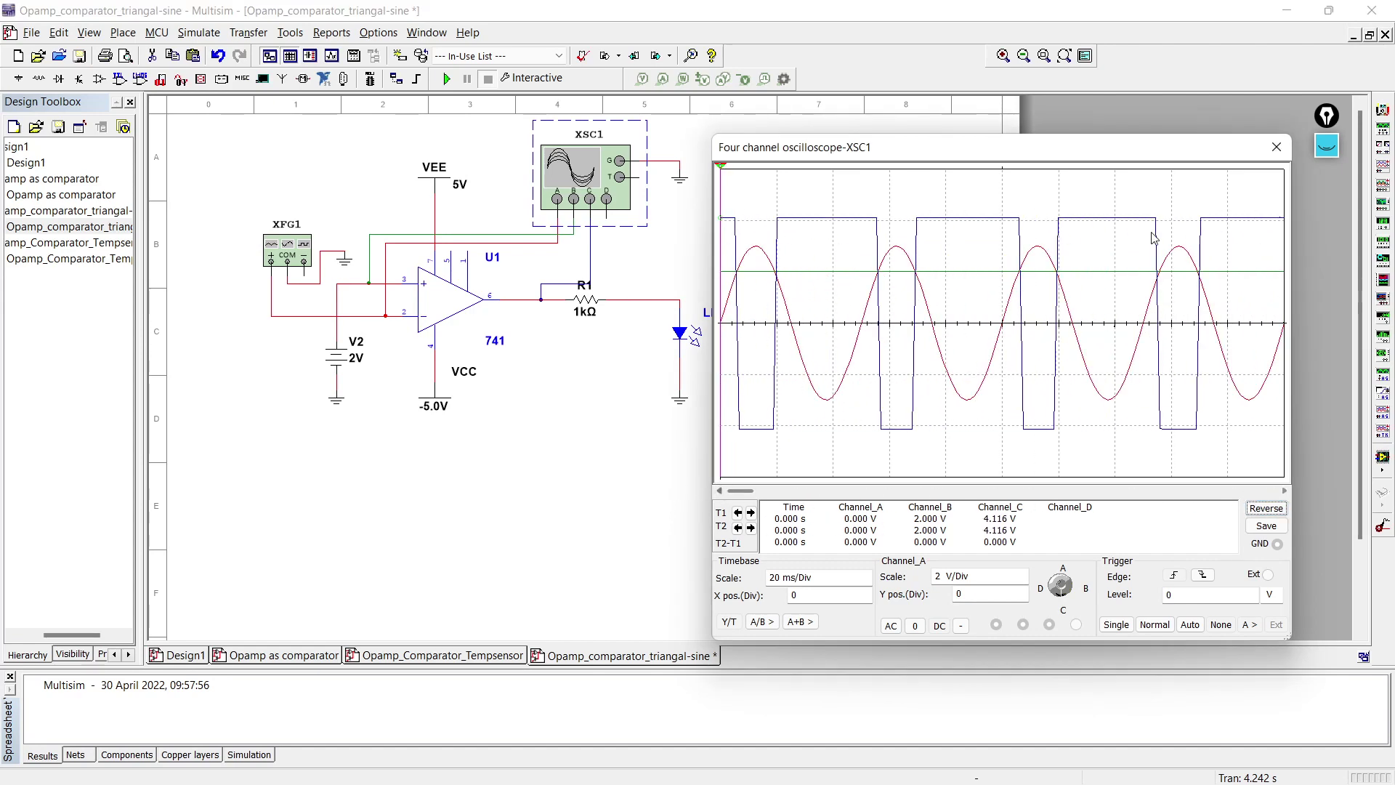
Underline V2 and circle the op-amp's plus and minus inputs with the pen
key(ctrl+shift+2)
drag(361, 369, 347, 378)
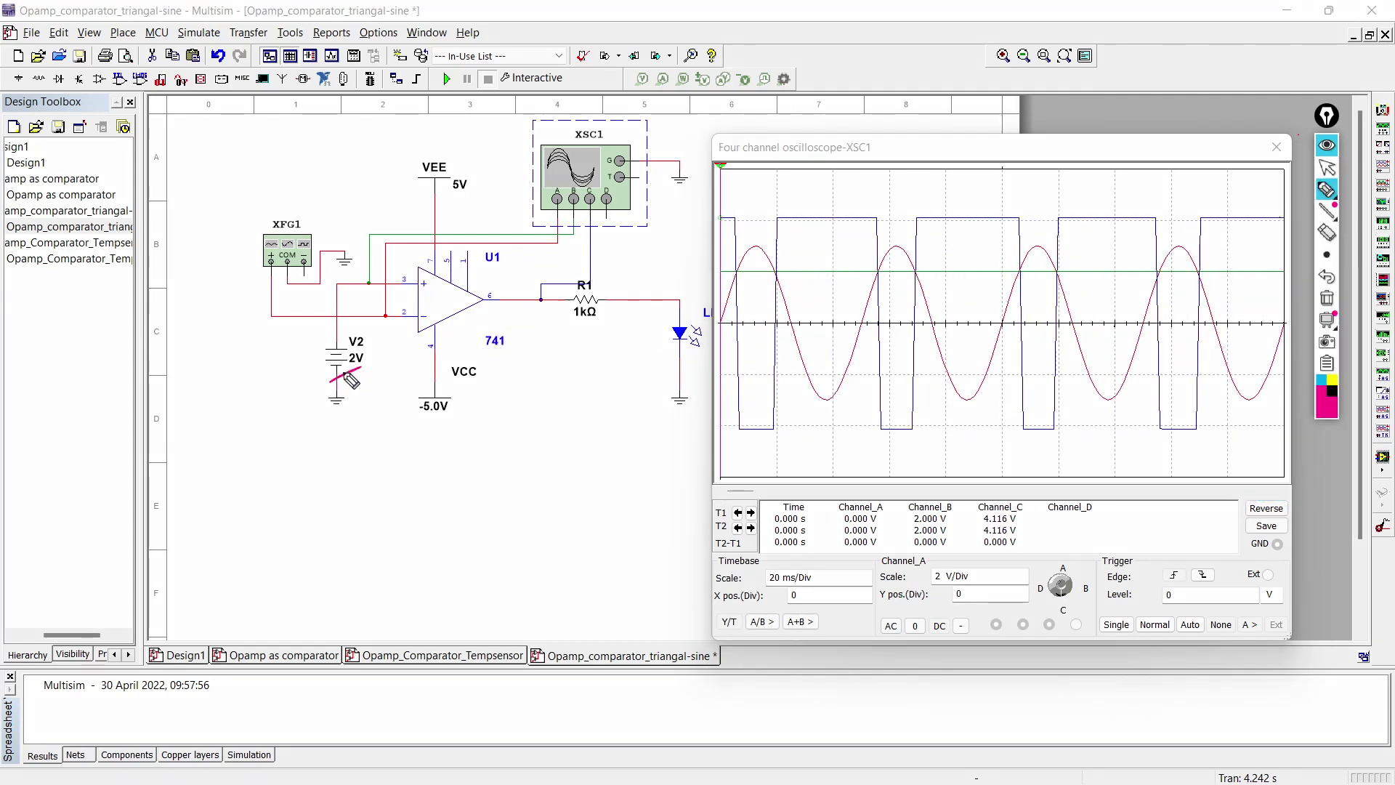
drag(417, 276, 410, 320)
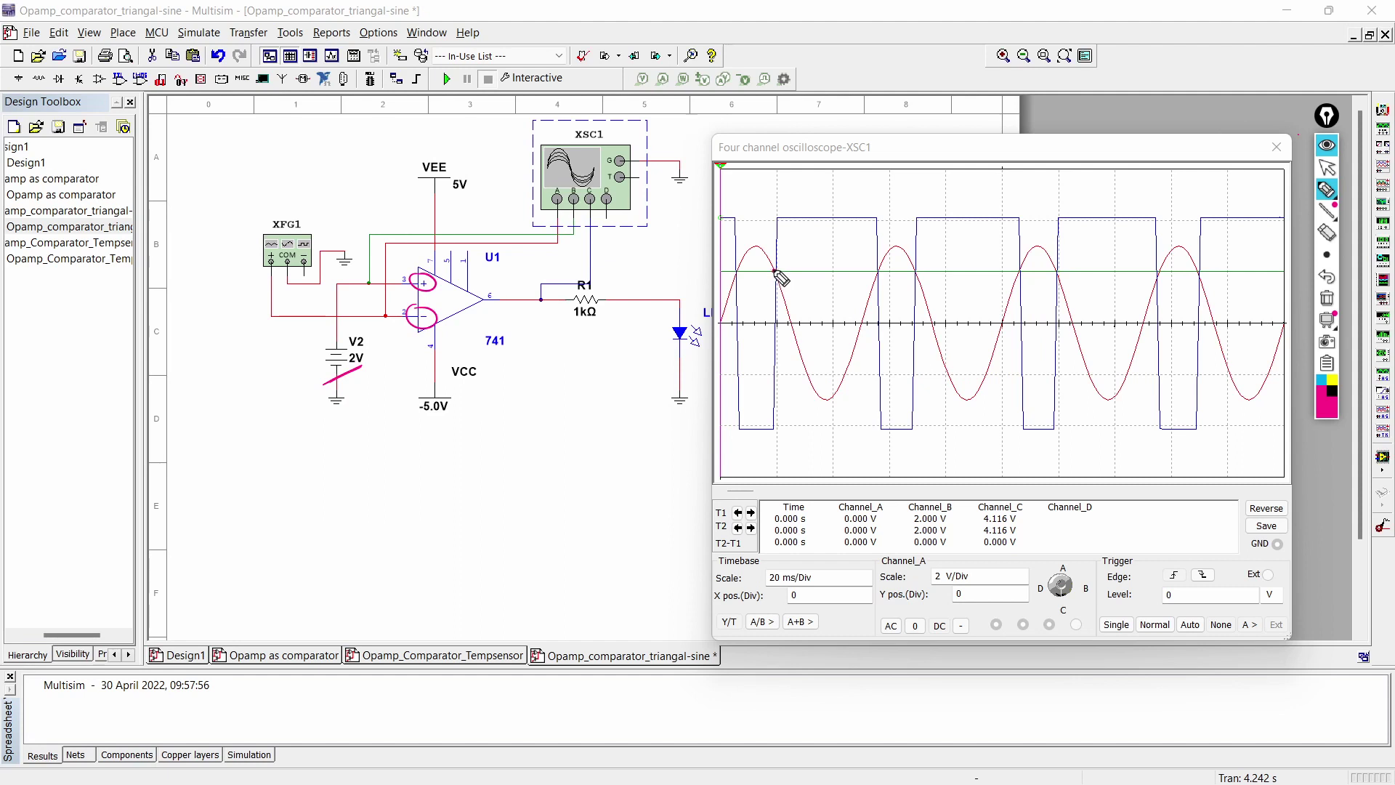
Mark the first crossing, plus signs above the reference trace and minus dashes along the sine, and circle VEE's 5V with an arrow toward the output
drag(772, 272, 841, 259)
mouse_move(789, 301)
mouse_down()
mouse_move(815, 313)
mouse_move(808, 349)
mouse_up()
mouse_move(809, 368)
mouse_down()
mouse_move(863, 325)
mouse_move(872, 290)
mouse_up()
drag(470, 188, 530, 247)
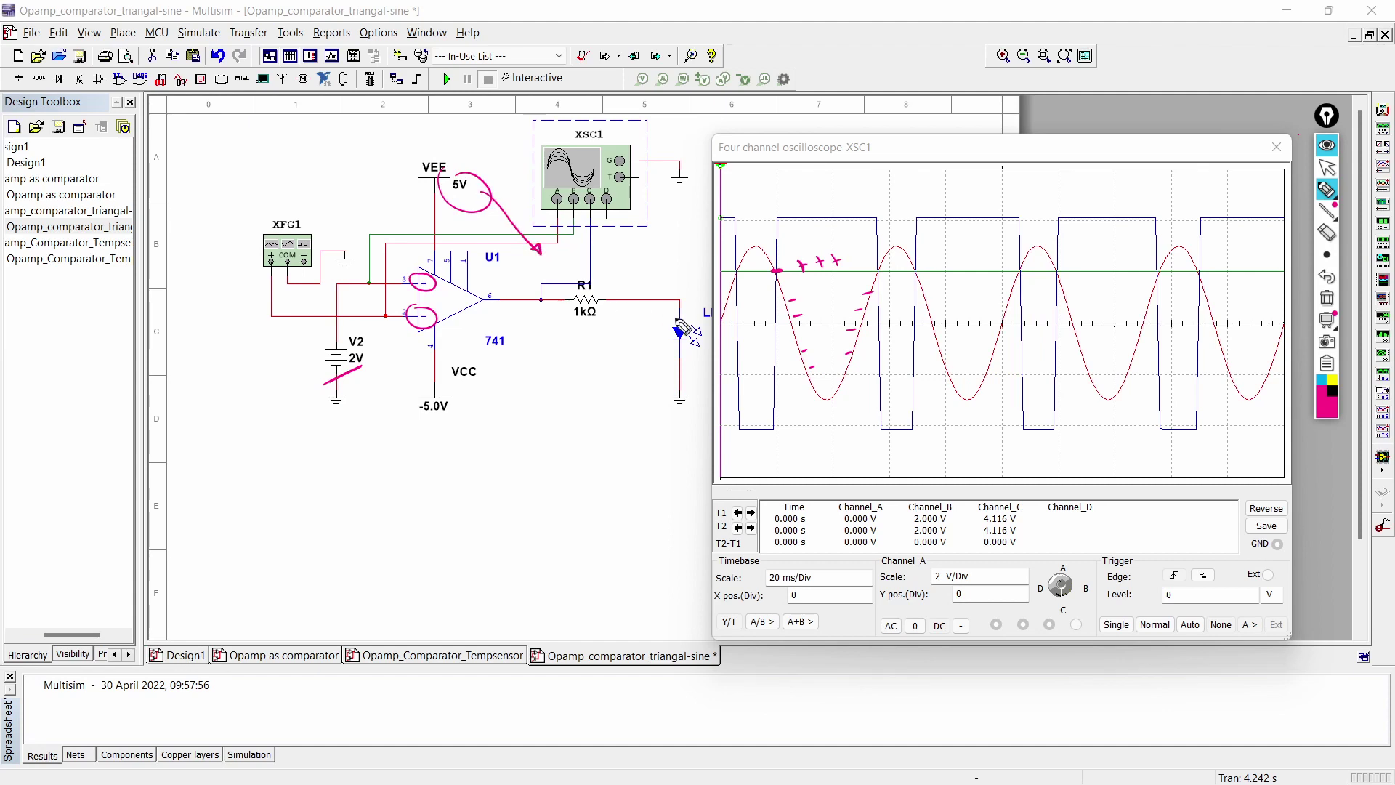
Mark the second crossing on the reference trace and write an underlined 5V above the high output level
click(878, 272)
drag(864, 297, 872, 291)
mouse_move(823, 196)
mouse_down()
mouse_move(819, 212)
mouse_move(845, 191)
mouse_move(846, 211)
mouse_up()
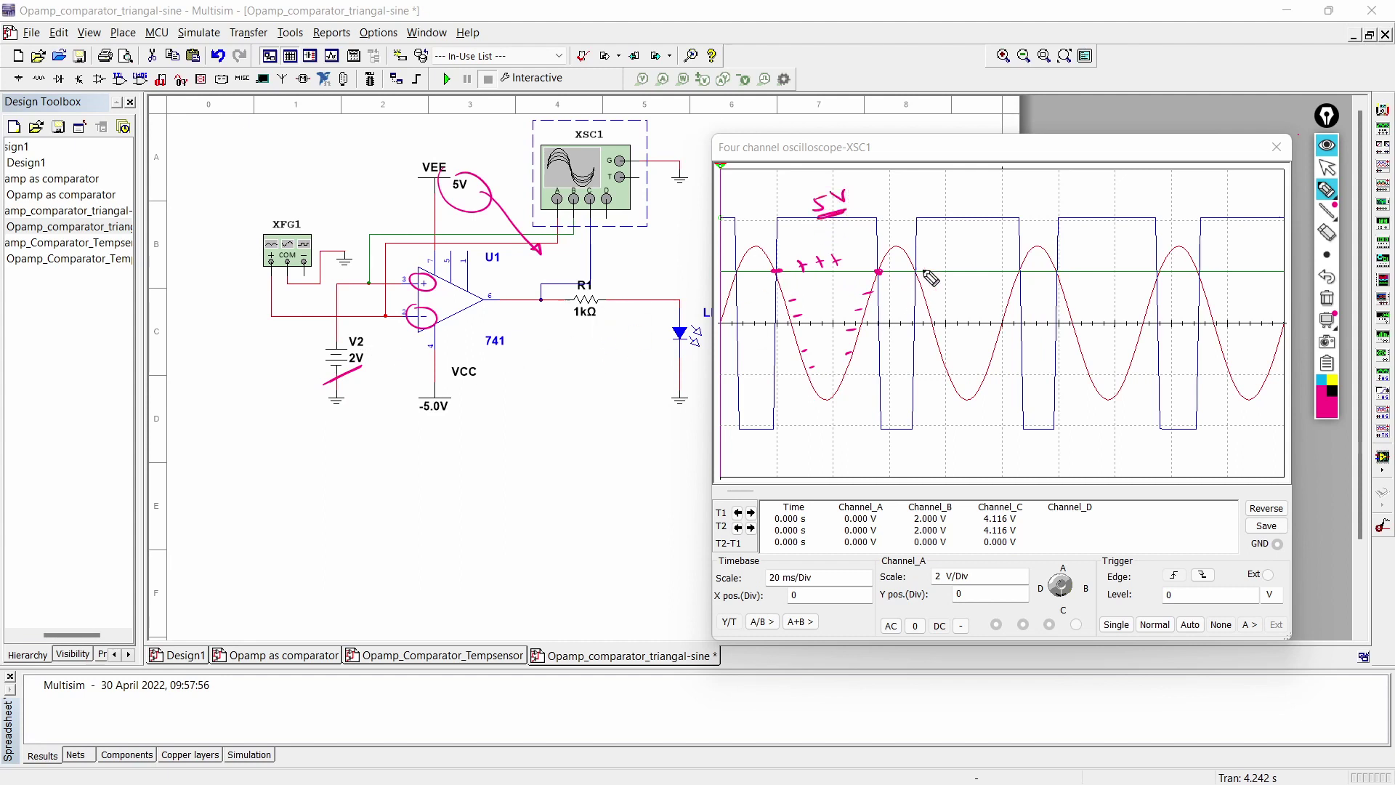
Mark the third crossing, sine peak and inverting input, circle the -5.0V supply with an arrow to a circled -5V, and bracket the low output
click(919, 271)
drag(899, 258, 897, 255)
drag(426, 325, 404, 337)
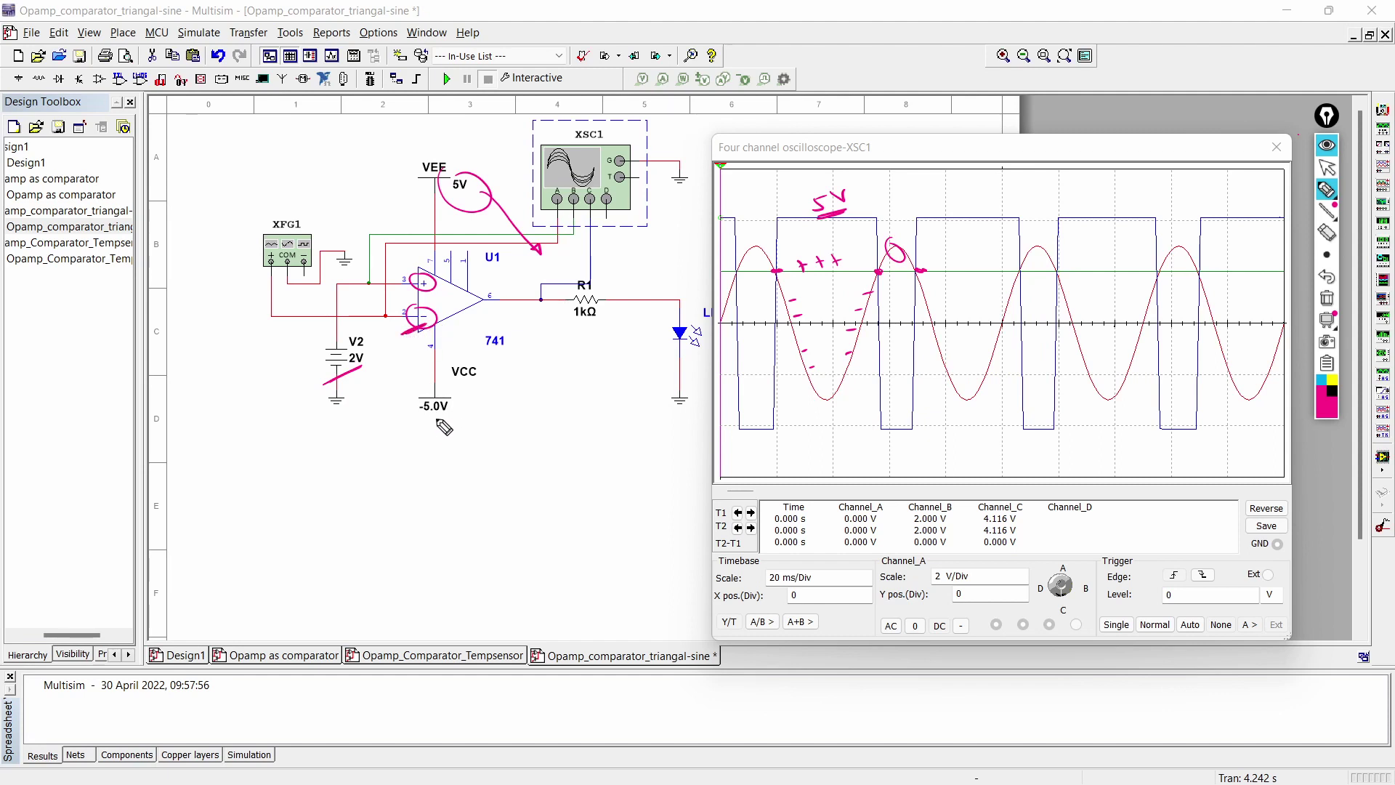
mouse_move(436, 398)
mouse_down()
mouse_move(439, 425)
mouse_move(552, 338)
mouse_move(592, 356)
mouse_move(542, 335)
mouse_up()
mouse_move(878, 416)
mouse_down()
mouse_move(908, 430)
mouse_move(916, 409)
mouse_up()
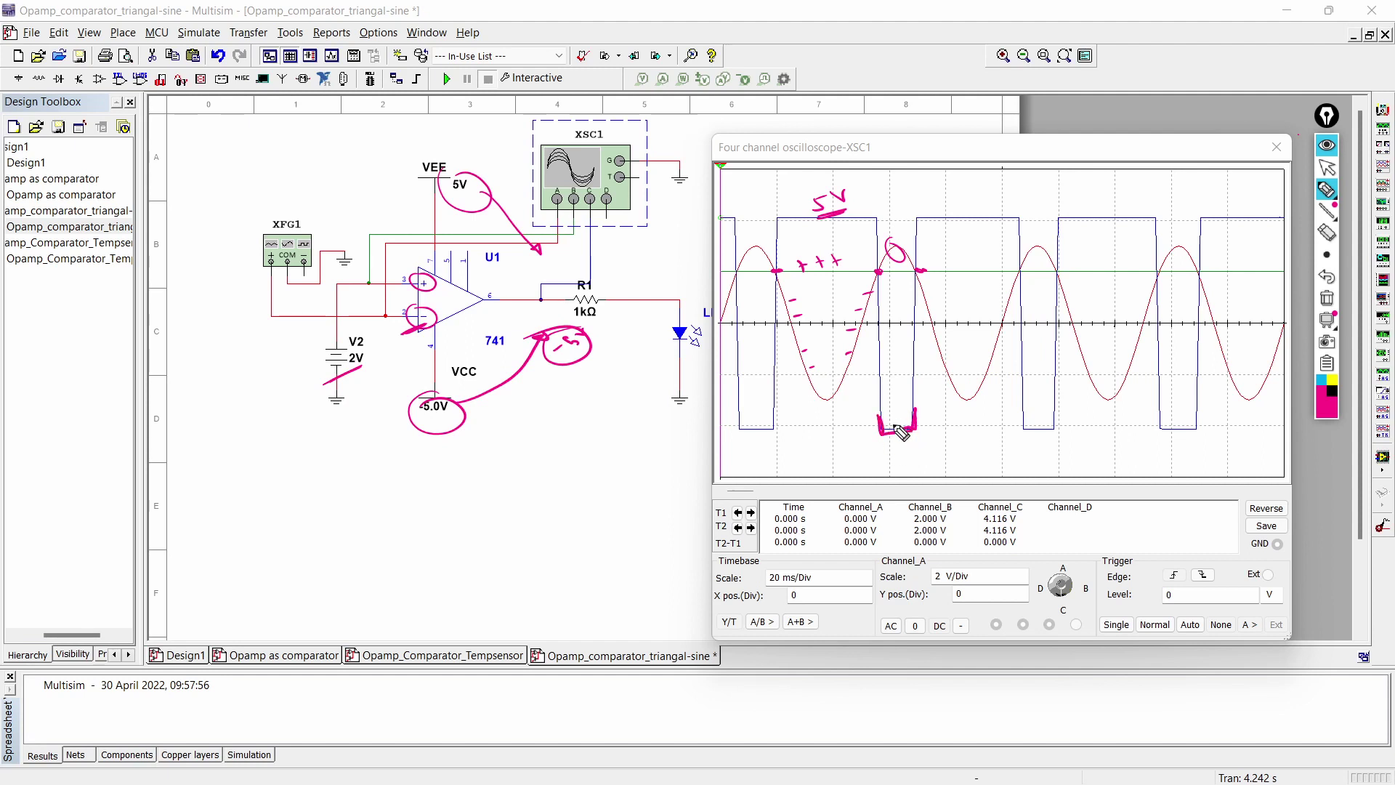